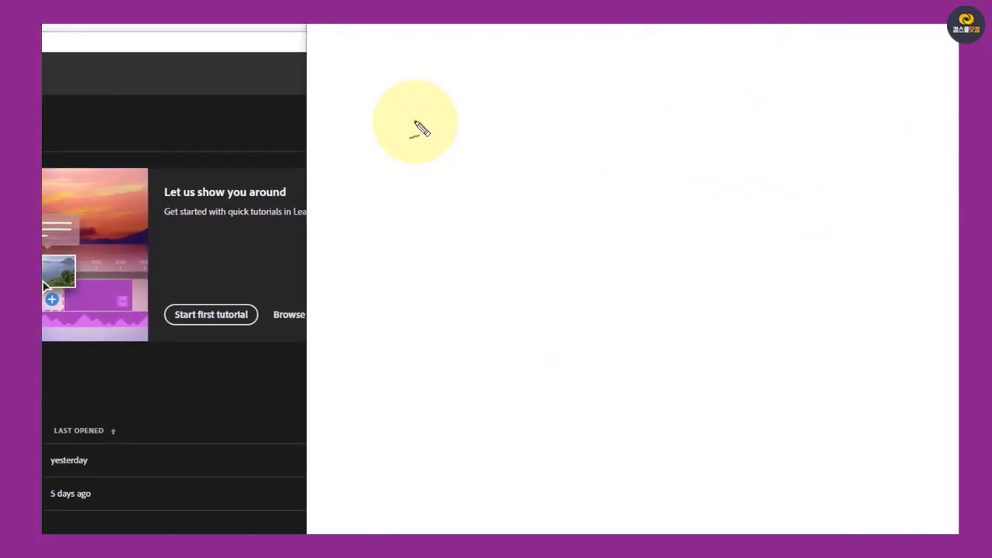
mouse_move(415, 123)
mouse_down()
mouse_move(536, 118)
mouse_move(535, 144)
mouse_move(431, 152)
mouse_move(521, 149)
mouse_up()
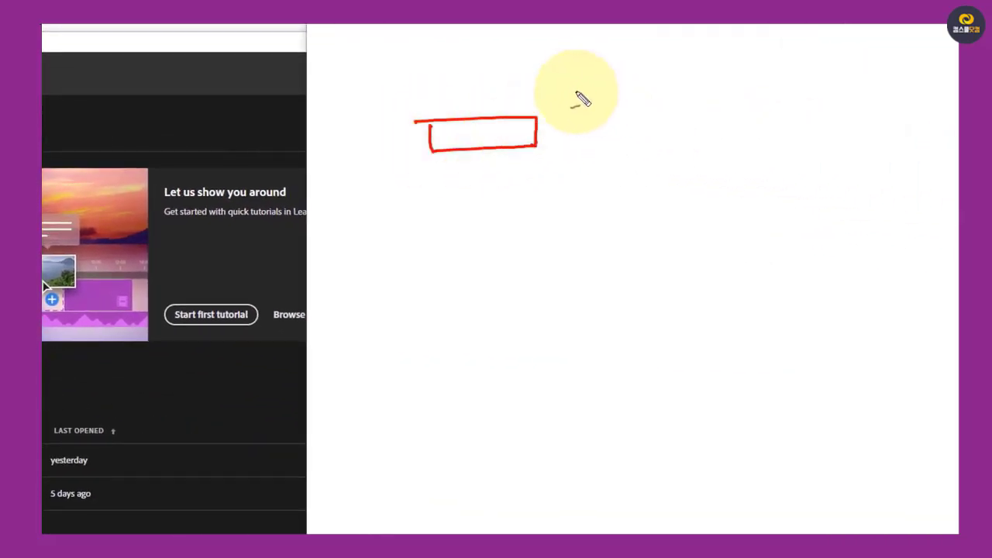
click(546, 147)
mouse_move(577, 125)
mouse_down()
mouse_move(569, 144)
mouse_move(583, 146)
mouse_up()
mouse_move(591, 116)
mouse_down()
mouse_move(594, 145)
mouse_move(606, 145)
mouse_up()
drag(566, 174, 560, 205)
mouse_move(595, 171)
mouse_down()
mouse_move(582, 189)
mouse_move(616, 168)
mouse_up()
drag(550, 204, 636, 194)
drag(561, 159, 635, 155)
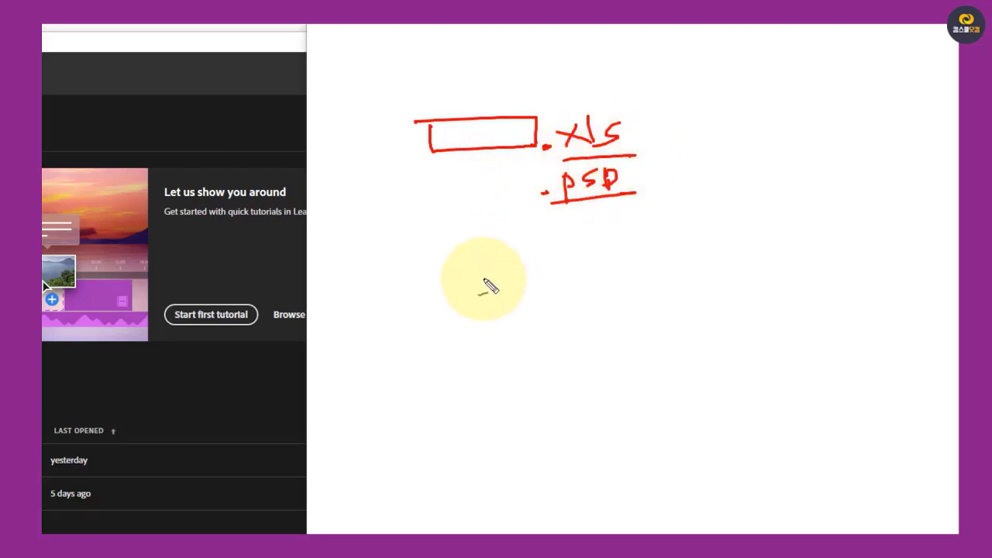
mouse_move(564, 176)
mouse_down()
mouse_move(554, 193)
mouse_move(624, 199)
mouse_move(569, 166)
mouse_move(642, 145)
mouse_up()
click(552, 241)
drag(601, 221, 620, 261)
drag(620, 222, 620, 233)
click(643, 228)
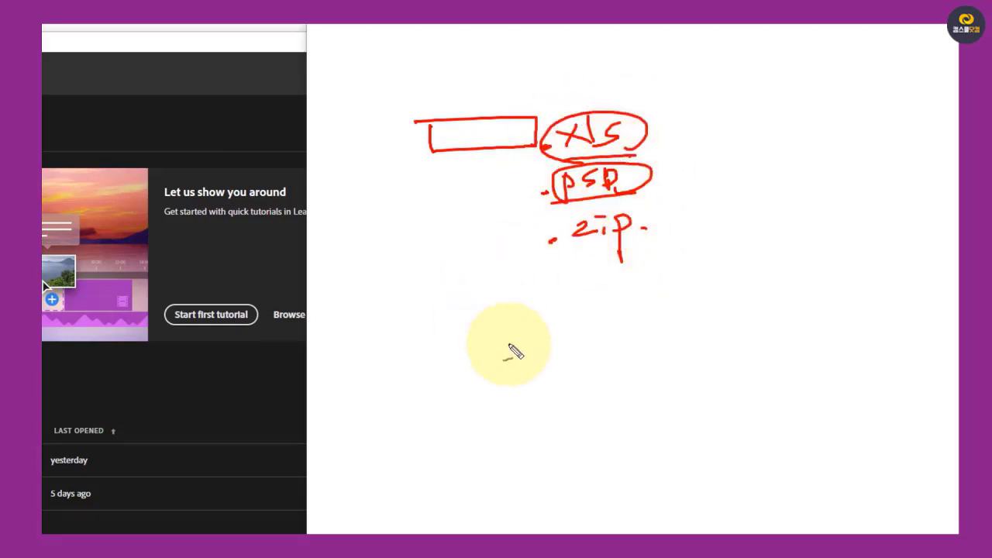
click(565, 337)
mouse_move(463, 355)
mouse_down()
mouse_move(556, 352)
mouse_move(620, 331)
mouse_move(618, 371)
mouse_move(626, 333)
mouse_move(661, 341)
mouse_up()
mouse_move(581, 354)
mouse_down()
mouse_move(698, 344)
mouse_move(684, 296)
mouse_move(596, 303)
mouse_move(571, 334)
mouse_up()
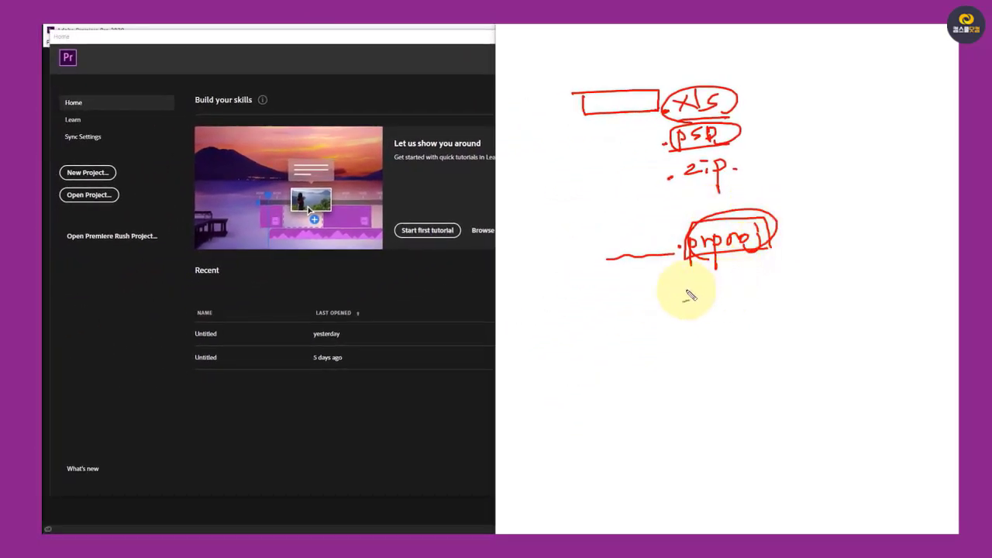
drag(697, 264, 657, 297)
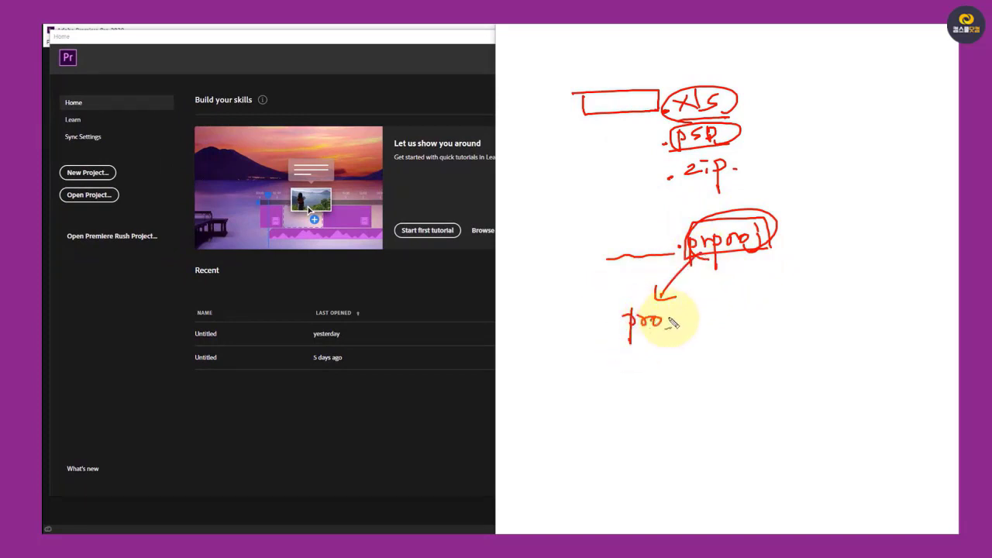
mouse_move(705, 312)
mouse_down()
mouse_move(714, 334)
mouse_move(727, 310)
mouse_up()
drag(626, 340, 730, 335)
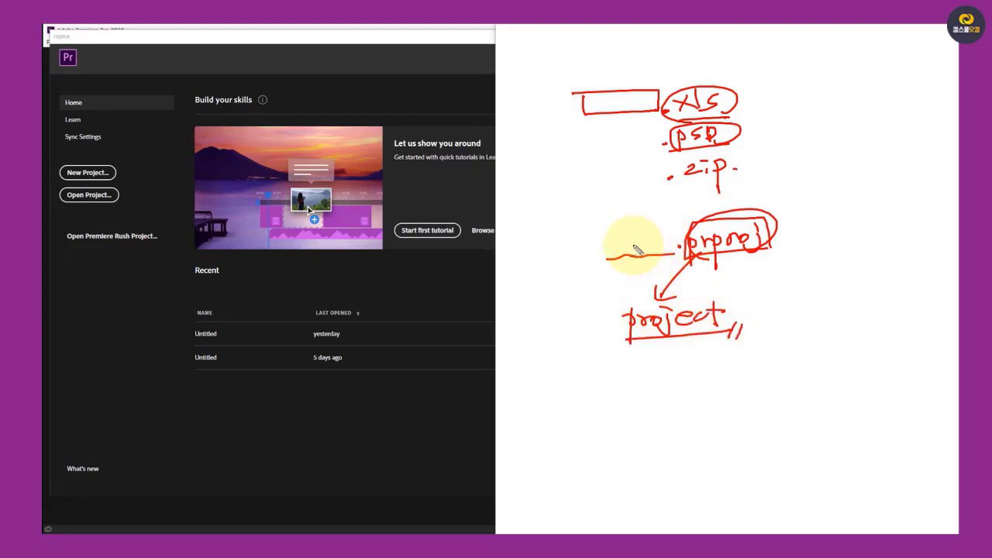
drag(88, 177, 112, 184)
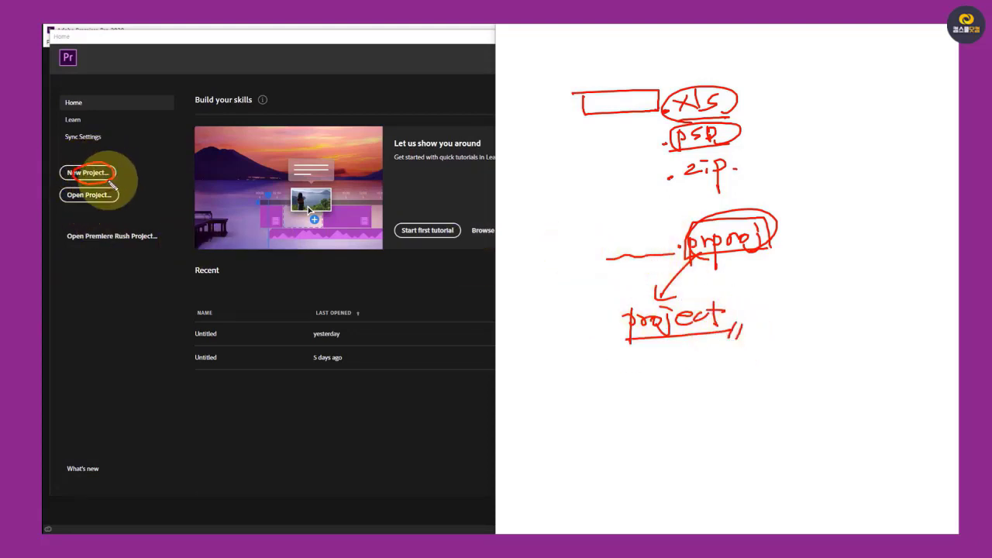
mouse_move(575, 233)
mouse_down()
mouse_move(573, 208)
mouse_move(619, 238)
mouse_move(572, 231)
mouse_up()
mouse_move(118, 199)
mouse_down()
mouse_move(80, 207)
mouse_move(109, 208)
mouse_up()
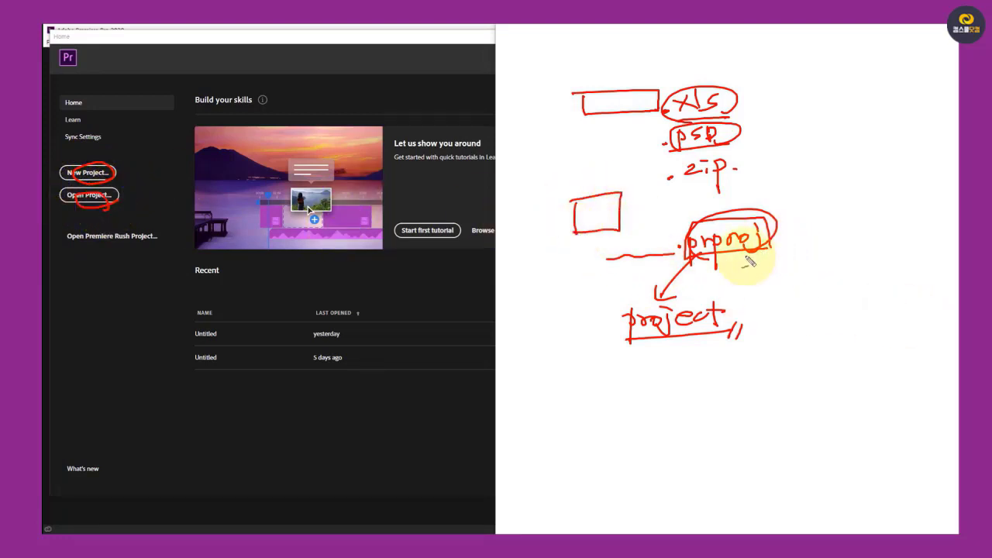
mouse_move(742, 261)
mouse_down()
mouse_move(606, 268)
mouse_move(600, 233)
mouse_move(778, 217)
mouse_move(767, 260)
mouse_move(707, 264)
mouse_up()
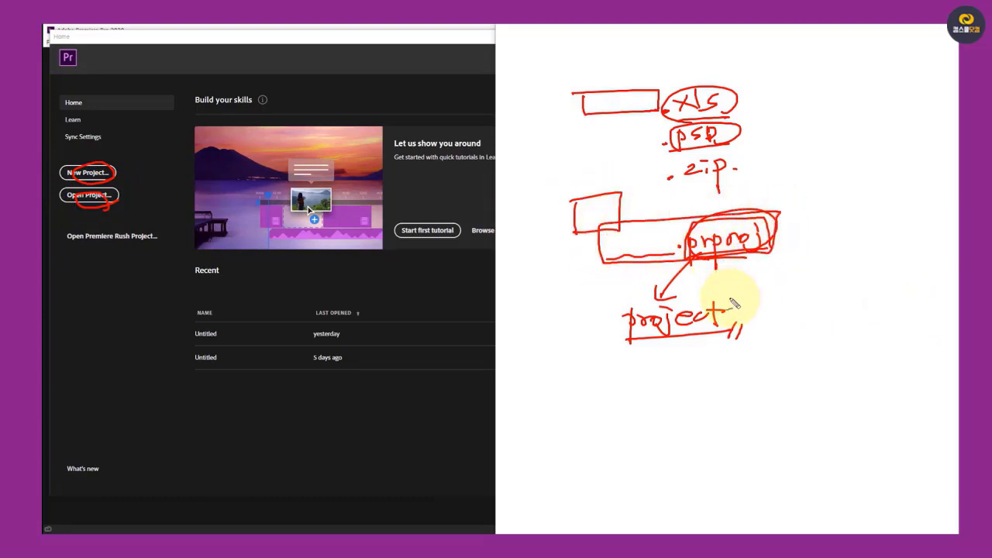
drag(733, 268, 788, 268)
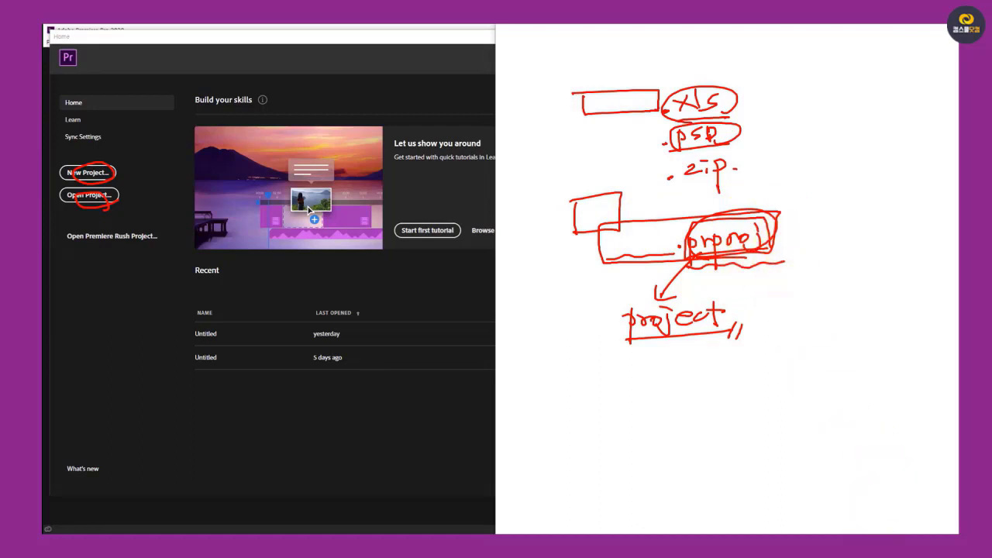
- Start a new project from the home screen to open its settings
key(Escape)
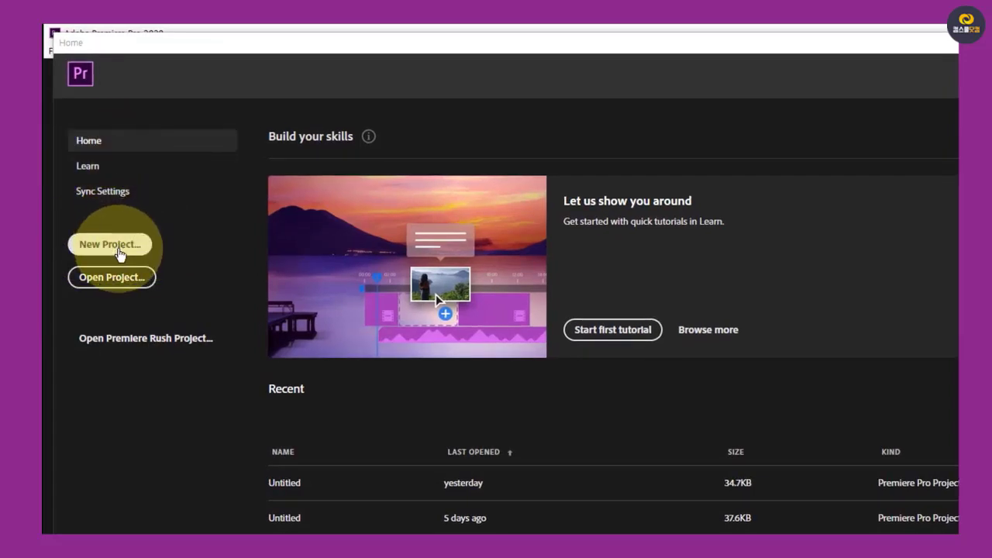
click(117, 248)
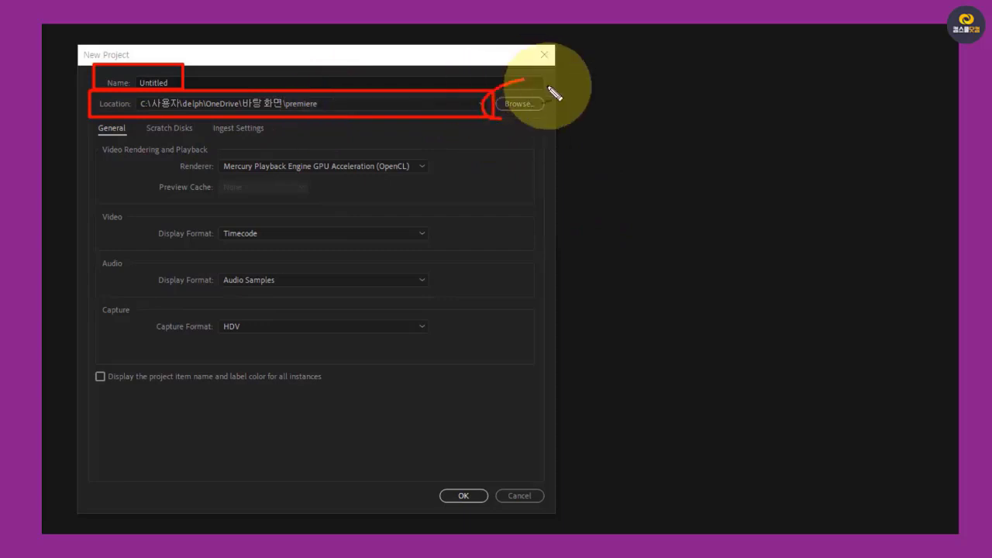
drag(553, 93, 504, 122)
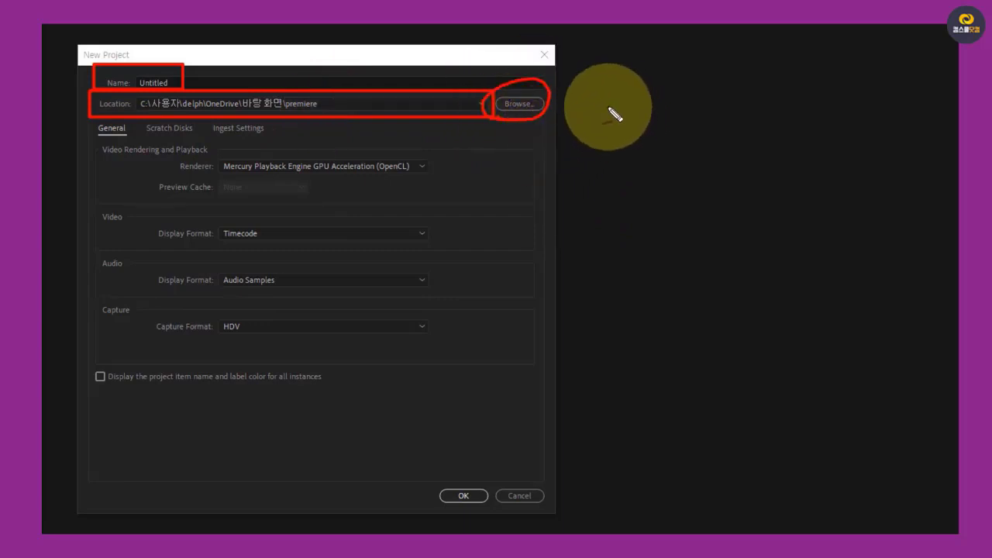
click(478, 109)
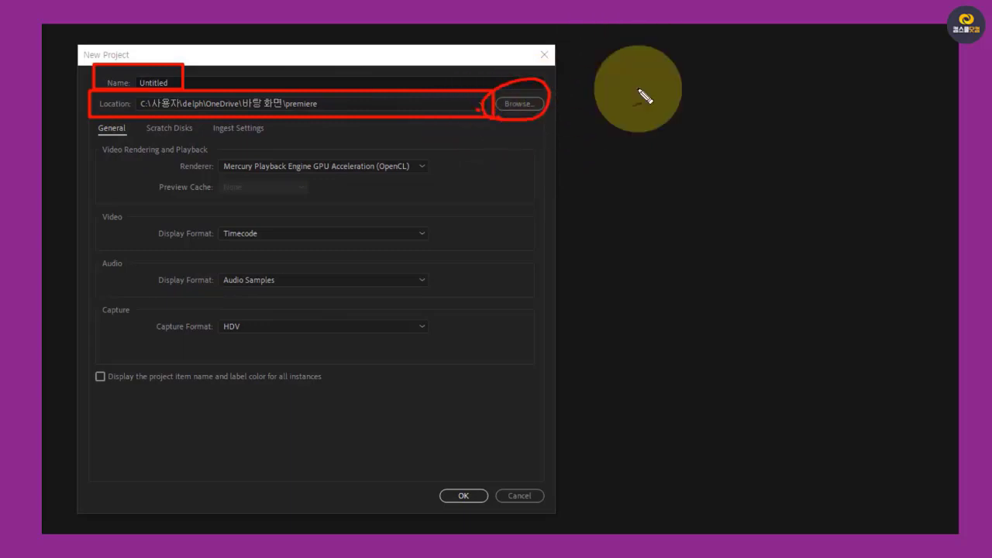
mouse_move(665, 122)
mouse_down()
mouse_move(660, 72)
mouse_move(742, 120)
mouse_move(660, 118)
mouse_up()
mouse_move(709, 91)
mouse_down()
mouse_move(765, 89)
mouse_move(745, 103)
mouse_up()
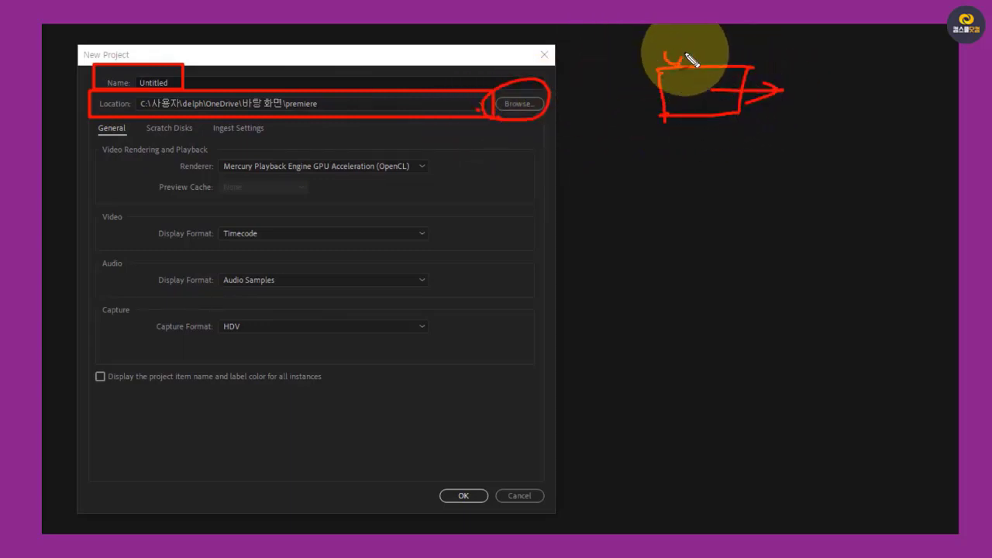
drag(686, 49, 685, 57)
mouse_move(746, 102)
mouse_down()
mouse_move(788, 92)
mouse_move(764, 100)
mouse_up()
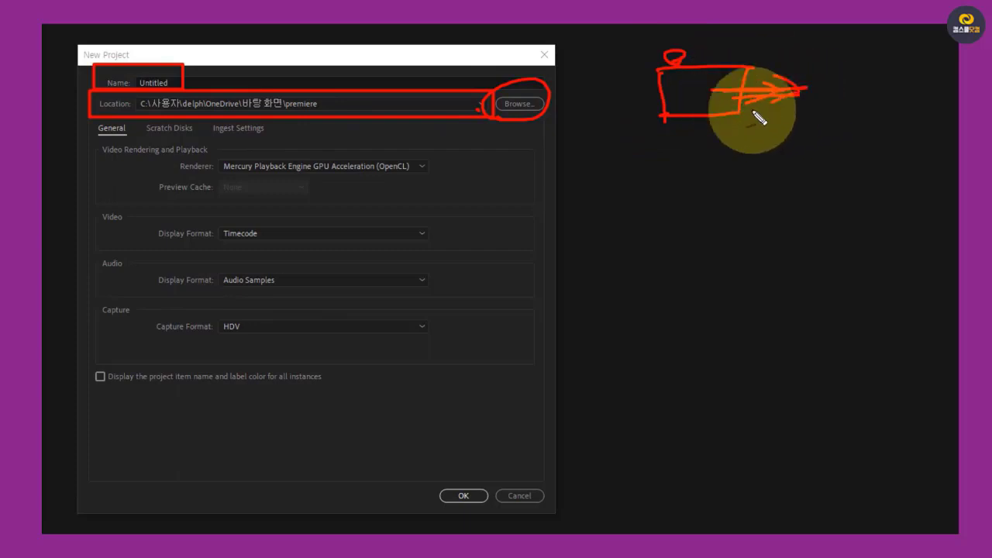
mouse_move(550, 121)
mouse_down()
mouse_move(626, 168)
mouse_move(615, 154)
mouse_move(590, 161)
mouse_up()
mouse_move(689, 165)
mouse_down()
mouse_move(674, 232)
mouse_move(719, 200)
mouse_move(690, 237)
mouse_up()
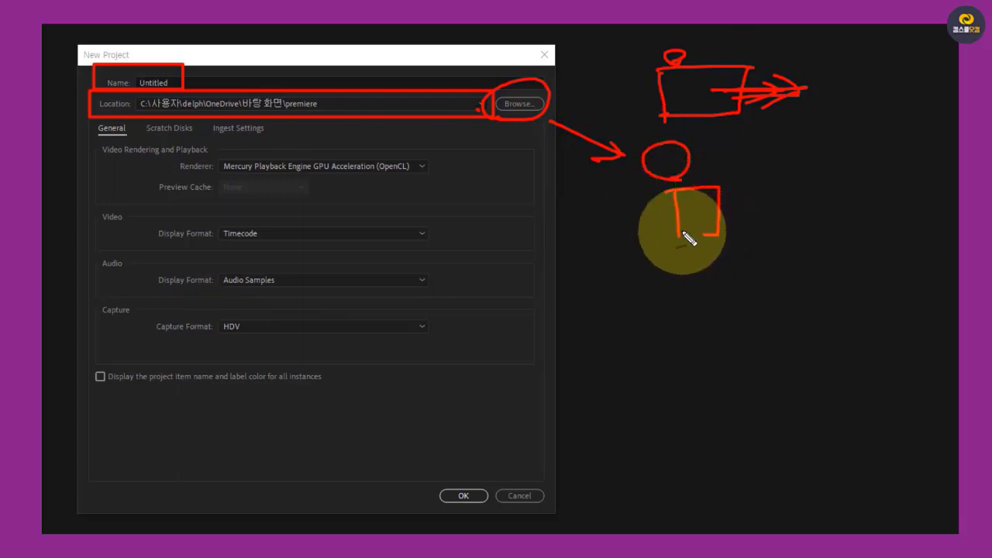
mouse_move(677, 285)
mouse_down()
mouse_move(712, 244)
mouse_move(686, 288)
mouse_move(711, 281)
mouse_up()
drag(637, 223, 682, 225)
mouse_move(645, 275)
mouse_down()
mouse_move(662, 291)
mouse_move(700, 272)
mouse_up()
drag(668, 310, 697, 337)
drag(632, 353, 701, 355)
mouse_move(668, 326)
mouse_down()
mouse_move(633, 273)
mouse_move(674, 293)
mouse_move(670, 257)
mouse_move(733, 205)
mouse_move(716, 148)
mouse_move(710, 185)
mouse_move(732, 328)
mouse_move(709, 358)
mouse_up()
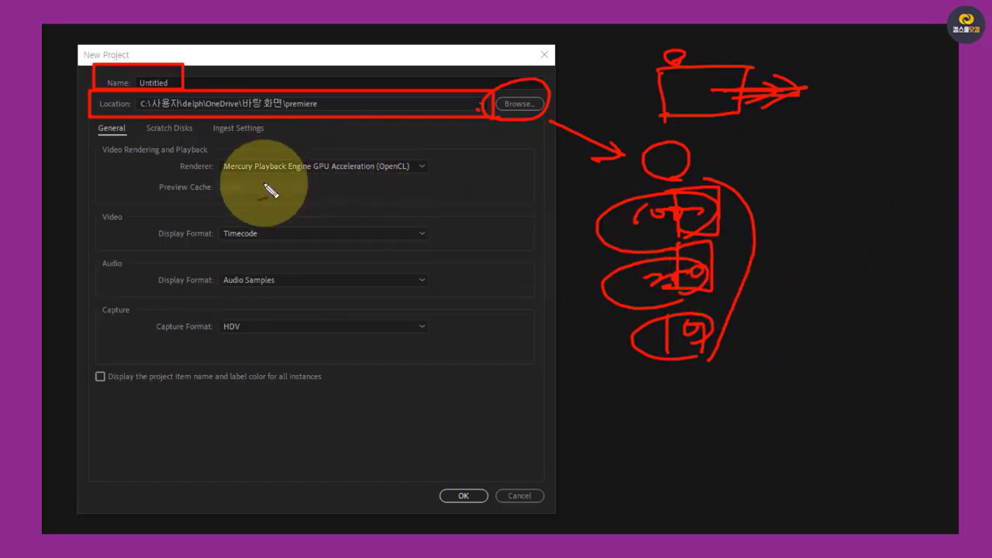
drag(130, 127, 326, 126)
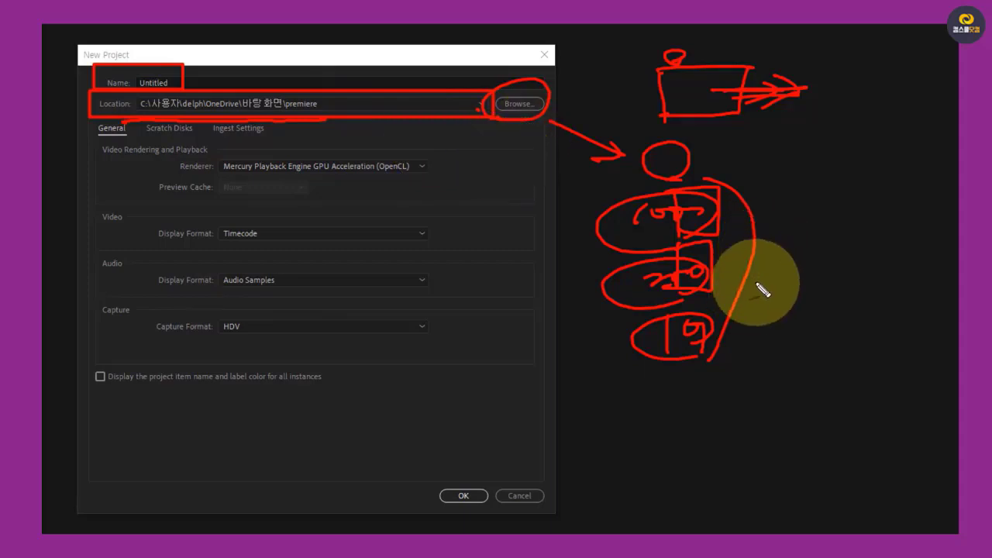
mouse_move(772, 240)
mouse_down()
mouse_move(829, 162)
mouse_move(775, 222)
mouse_up()
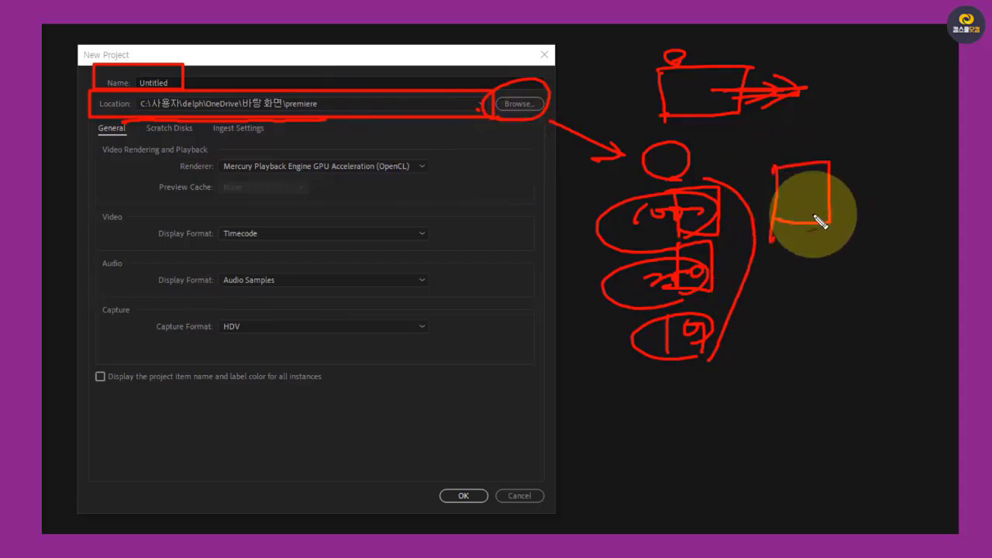
drag(880, 186, 844, 162)
mouse_move(773, 180)
mouse_down()
mouse_move(822, 188)
mouse_move(817, 203)
mouse_up()
mouse_move(806, 163)
mouse_down()
mouse_move(864, 126)
mouse_move(860, 142)
mouse_move(935, 133)
mouse_up()
drag(855, 142, 938, 141)
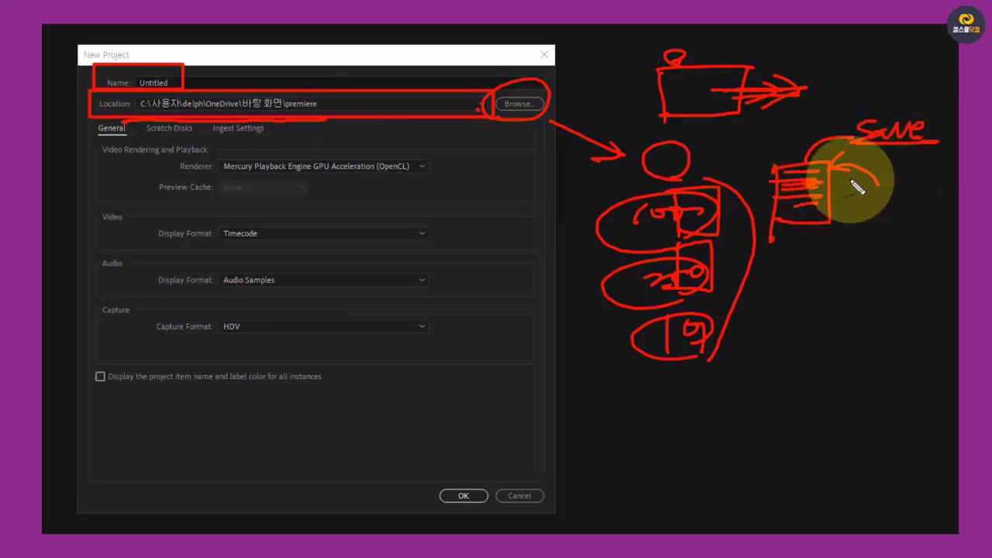
drag(835, 166, 883, 186)
drag(891, 183, 929, 184)
drag(889, 219, 934, 214)
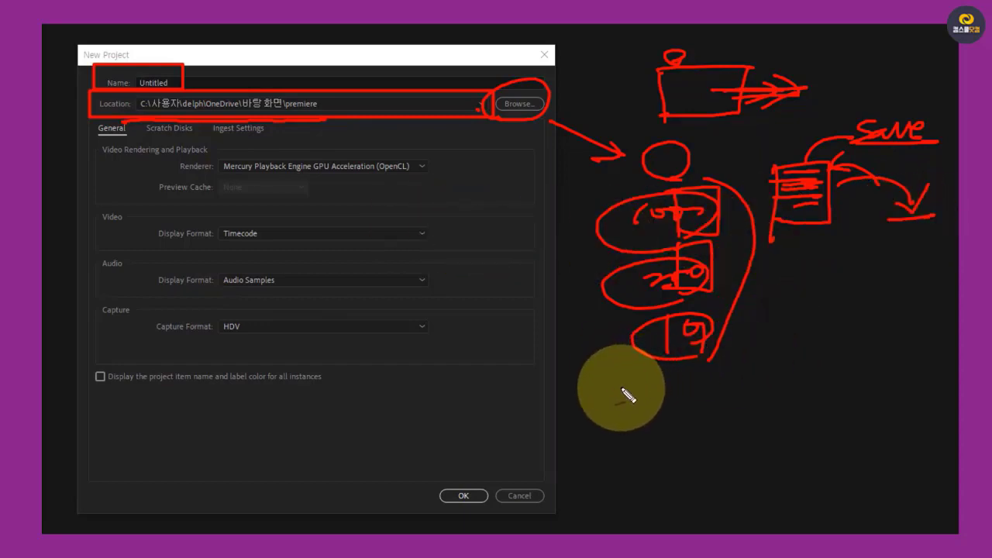
mouse_move(632, 393)
mouse_down()
mouse_move(661, 388)
mouse_move(687, 406)
mouse_move(752, 391)
mouse_up()
drag(549, 424, 792, 424)
mouse_move(803, 379)
mouse_down()
mouse_move(852, 416)
mouse_move(888, 468)
mouse_up()
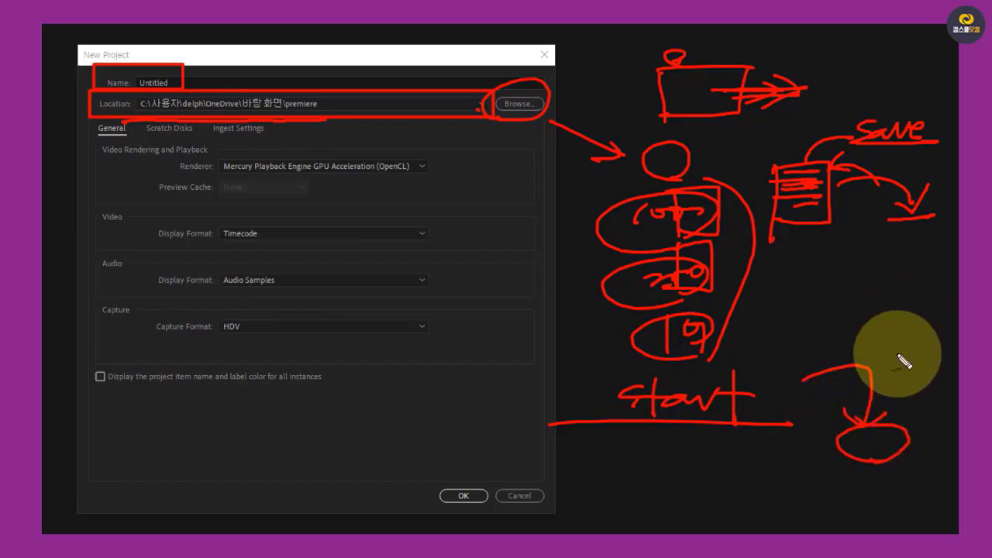
drag(321, 427, 285, 436)
drag(93, 100, 151, 106)
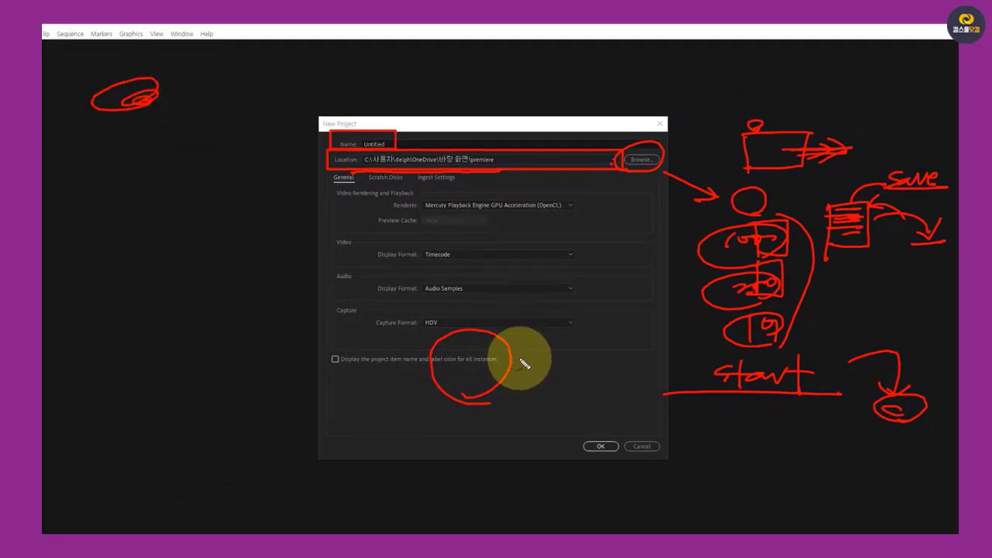
drag(878, 406, 908, 423)
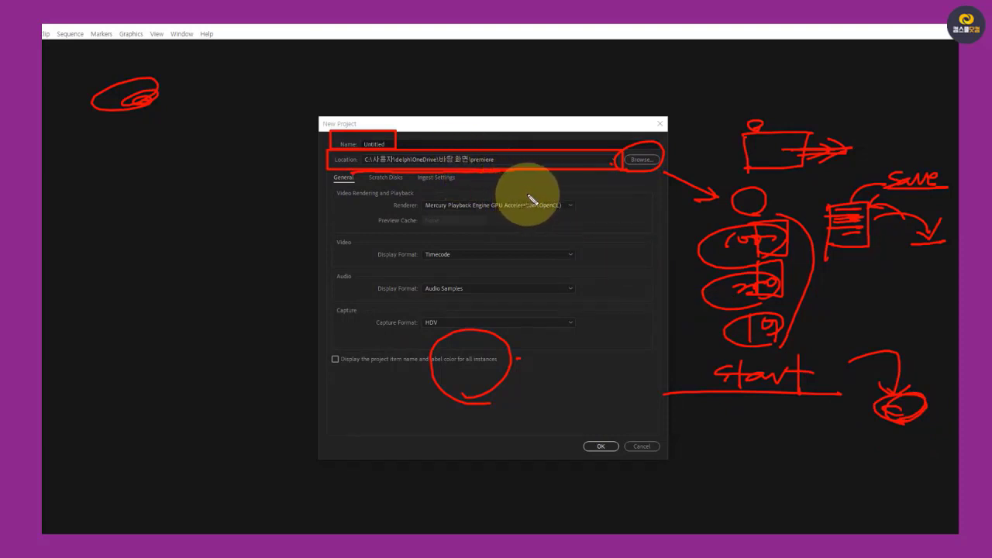
drag(517, 232, 524, 229)
mouse_move(147, 248)
mouse_down()
mouse_move(272, 181)
mouse_move(228, 251)
mouse_move(139, 250)
mouse_up()
drag(190, 206, 194, 222)
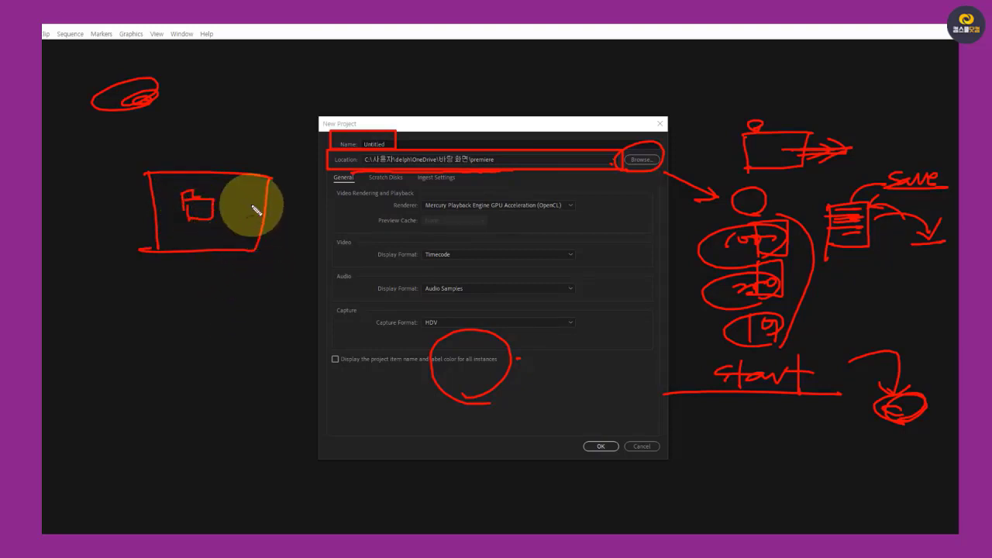
drag(225, 162, 203, 174)
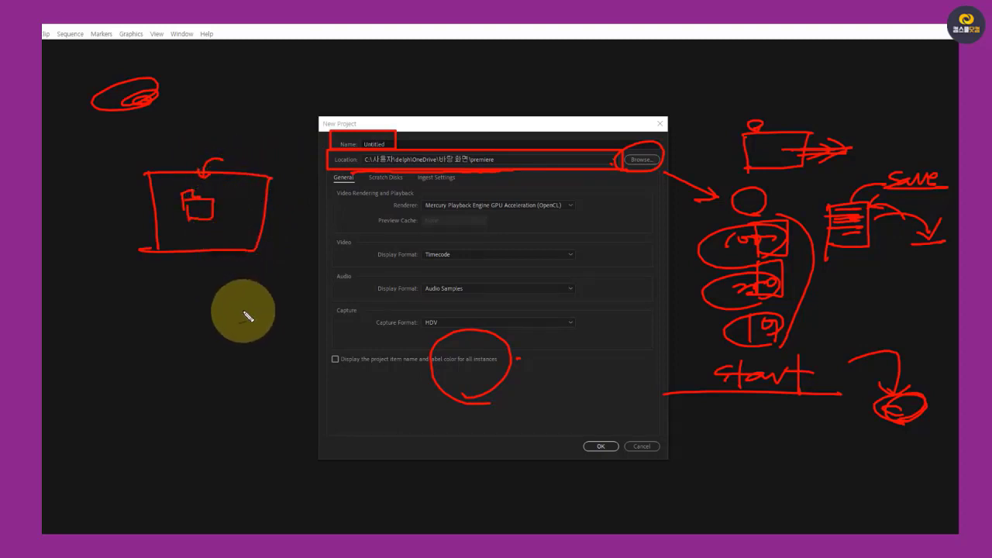
drag(171, 280, 170, 299)
mouse_move(177, 335)
mouse_down()
mouse_move(169, 287)
mouse_move(234, 292)
mouse_move(233, 323)
mouse_move(170, 325)
mouse_move(226, 320)
mouse_move(180, 333)
mouse_move(218, 327)
mouse_move(194, 344)
mouse_up()
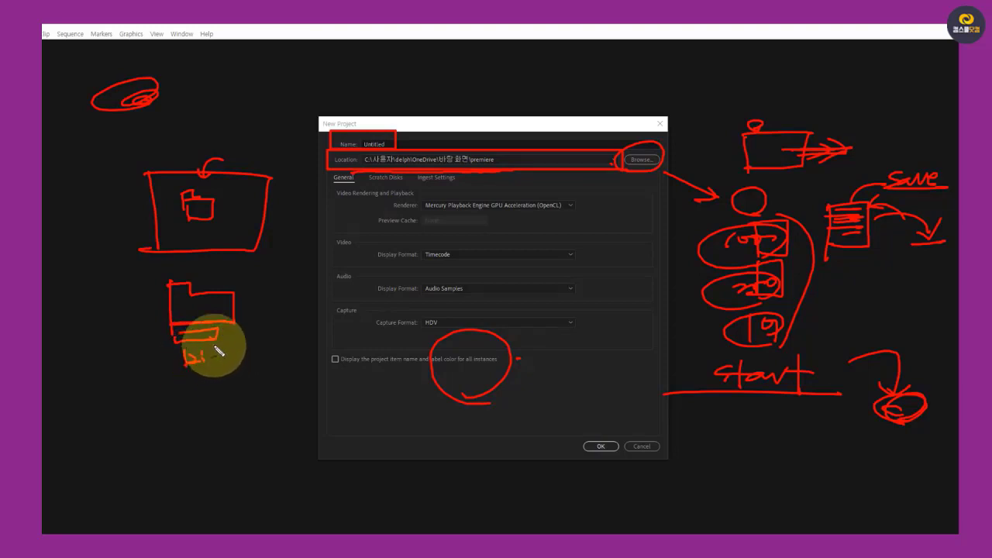
mouse_move(230, 354)
mouse_down()
mouse_move(232, 364)
mouse_move(186, 350)
mouse_up()
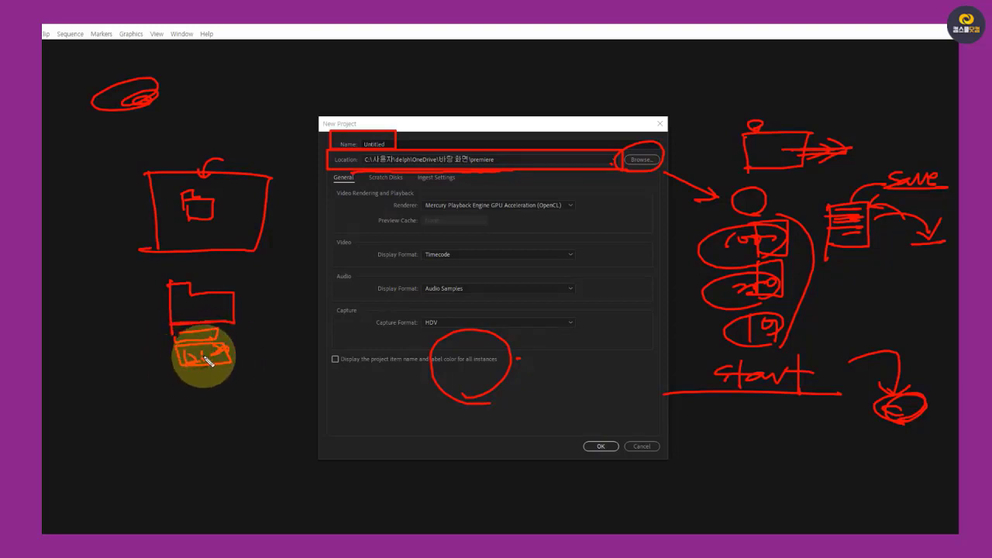
mouse_move(213, 270)
mouse_down()
mouse_move(144, 299)
mouse_move(228, 332)
mouse_move(231, 275)
mouse_move(255, 294)
mouse_move(223, 304)
mouse_up()
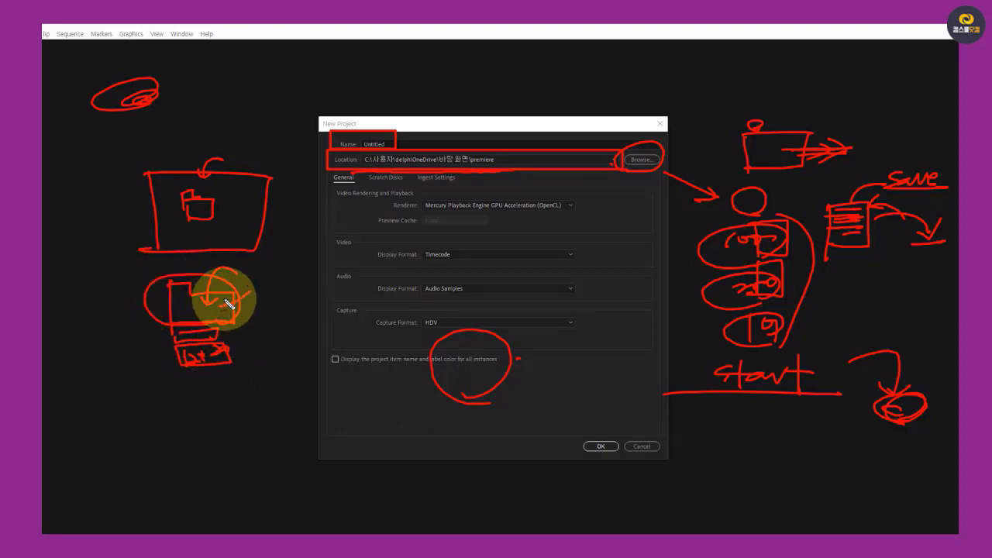
mouse_move(266, 269)
mouse_down()
mouse_move(304, 265)
mouse_move(312, 277)
mouse_move(261, 275)
mouse_move(281, 293)
mouse_move(269, 305)
mouse_move(291, 289)
mouse_move(296, 300)
mouse_move(319, 296)
mouse_move(328, 308)
mouse_move(261, 327)
mouse_move(340, 292)
mouse_up()
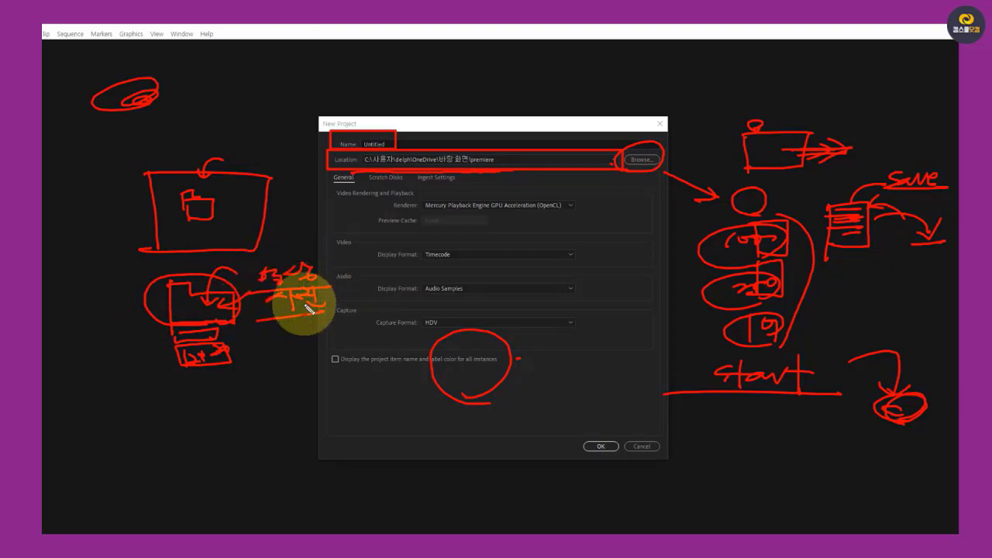
drag(302, 336, 276, 349)
mouse_move(302, 379)
mouse_down()
mouse_move(285, 378)
mouse_move(323, 399)
mouse_move(250, 306)
mouse_move(346, 270)
mouse_move(270, 316)
mouse_up()
mouse_move(266, 271)
mouse_down()
mouse_move(213, 253)
mouse_move(201, 308)
mouse_move(186, 303)
mouse_move(202, 313)
mouse_move(207, 281)
mouse_move(223, 300)
mouse_move(217, 317)
mouse_move(178, 314)
mouse_move(194, 310)
mouse_move(186, 323)
mouse_move(224, 328)
mouse_move(208, 334)
mouse_move(164, 330)
mouse_move(171, 288)
mouse_move(207, 288)
mouse_move(206, 304)
mouse_move(249, 298)
mouse_move(241, 325)
mouse_up()
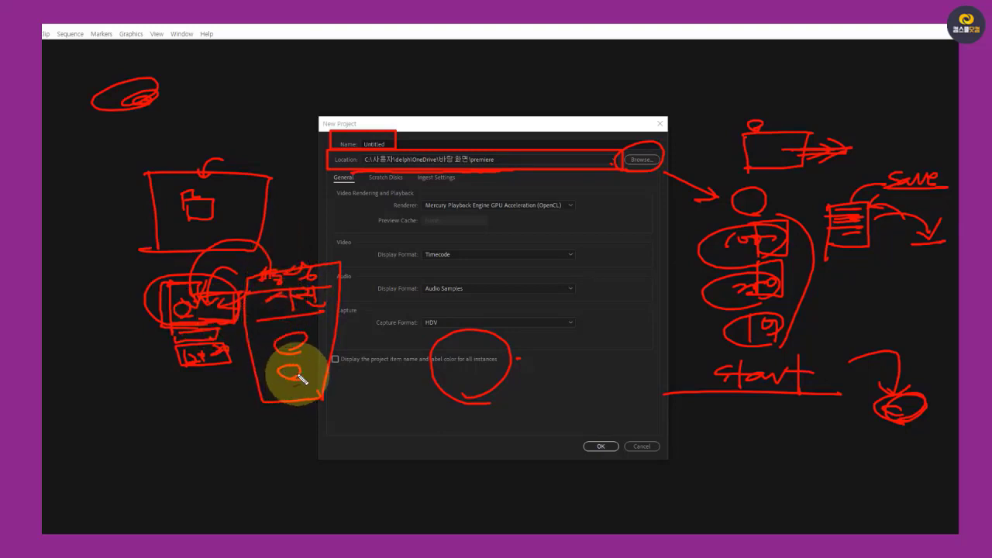
mouse_move(288, 202)
mouse_down()
mouse_move(288, 226)
mouse_move(294, 215)
mouse_move(245, 210)
mouse_move(202, 250)
mouse_move(201, 297)
mouse_move(181, 289)
mouse_move(193, 302)
mouse_move(214, 273)
mouse_move(217, 304)
mouse_move(202, 317)
mouse_move(221, 298)
mouse_move(248, 327)
mouse_up()
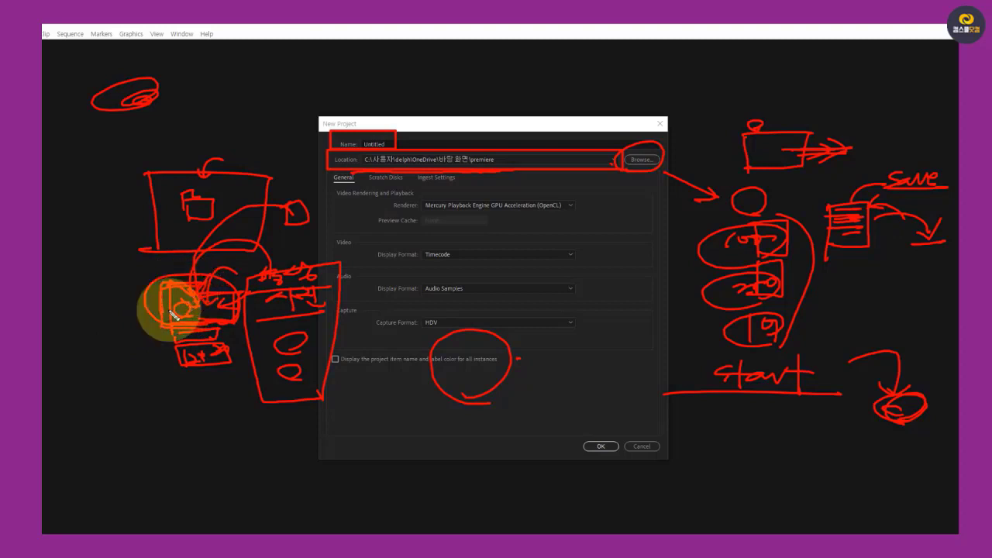
mouse_move(77, 310)
mouse_down()
mouse_move(77, 299)
mouse_move(90, 310)
mouse_move(164, 298)
mouse_up()
drag(62, 346, 66, 361)
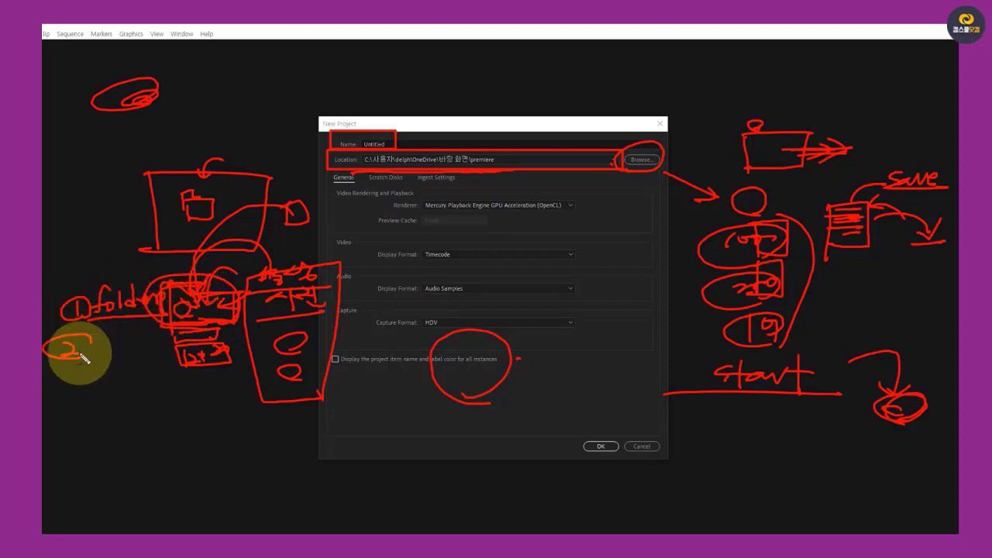
drag(370, 192, 375, 195)
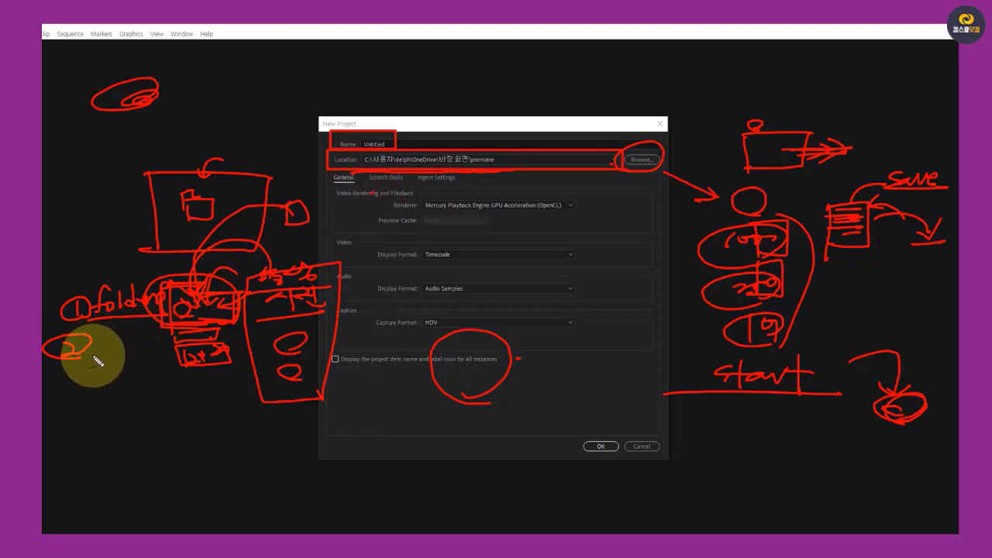
drag(95, 357, 147, 346)
mouse_move(89, 317)
mouse_down()
mouse_move(155, 314)
mouse_move(116, 347)
mouse_move(173, 331)
mouse_up()
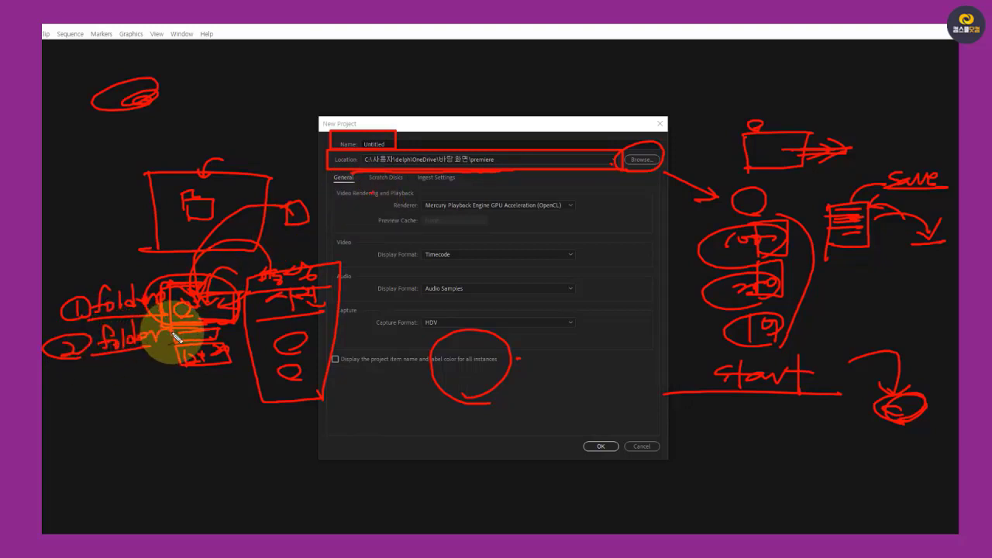
drag(86, 380, 175, 386)
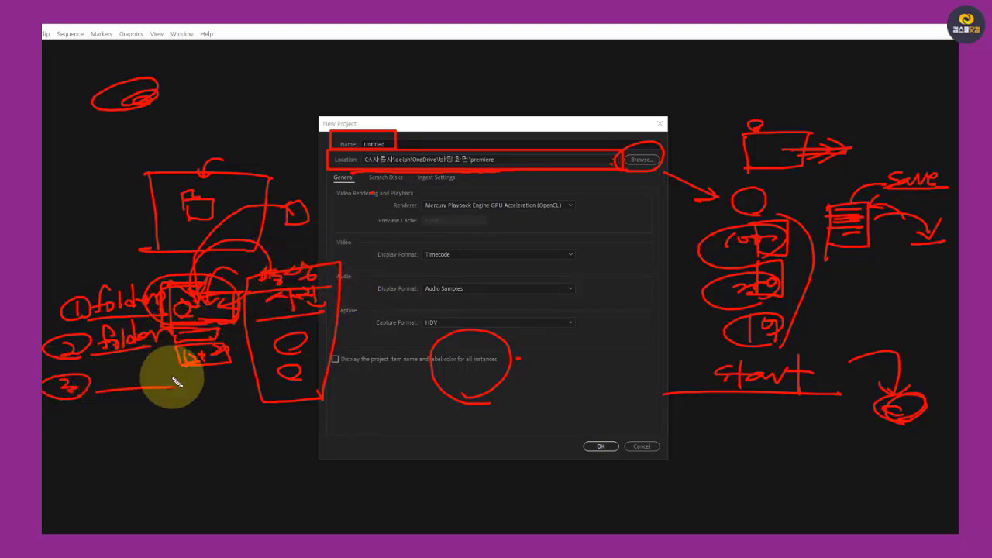
mouse_move(111, 382)
mouse_down()
mouse_move(148, 359)
mouse_move(145, 383)
mouse_move(184, 375)
mouse_up()
mouse_move(62, 434)
mouse_down()
mouse_move(81, 429)
mouse_move(68, 448)
mouse_move(49, 434)
mouse_up()
mouse_move(97, 395)
mouse_down()
mouse_move(186, 402)
mouse_move(104, 407)
mouse_move(165, 406)
mouse_move(136, 411)
mouse_move(142, 430)
mouse_move(116, 443)
mouse_move(136, 454)
mouse_move(148, 434)
mouse_move(164, 444)
mouse_move(164, 432)
mouse_move(170, 446)
mouse_move(187, 428)
mouse_move(209, 448)
mouse_move(250, 433)
mouse_up()
drag(110, 458, 249, 441)
mouse_move(150, 416)
mouse_down()
mouse_move(181, 475)
mouse_move(43, 360)
mouse_move(277, 348)
mouse_up()
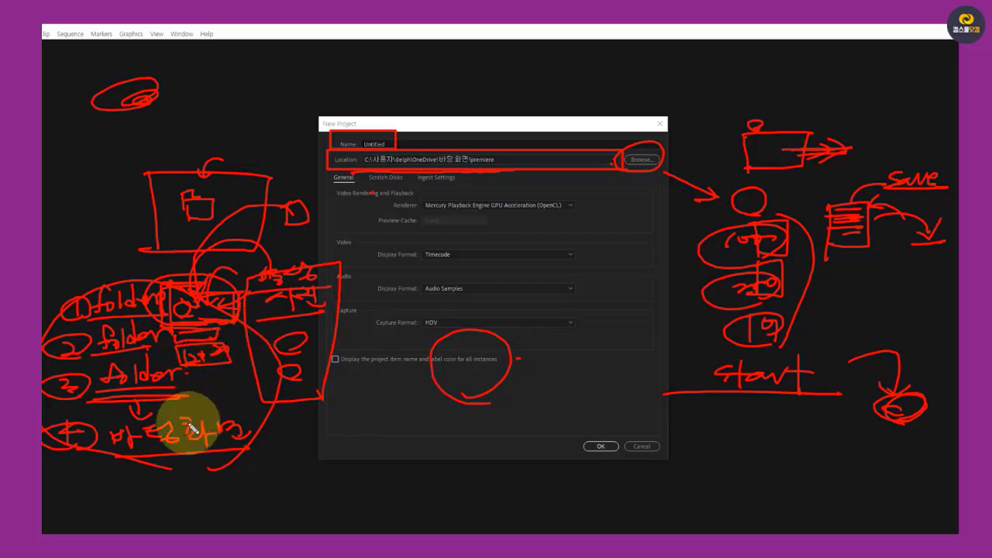
drag(104, 465, 256, 458)
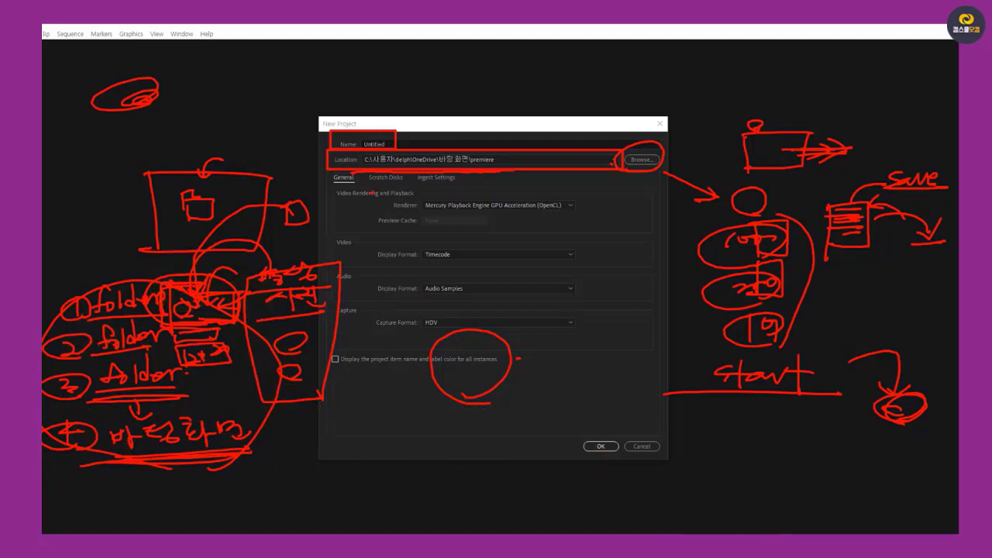
key(Escape)
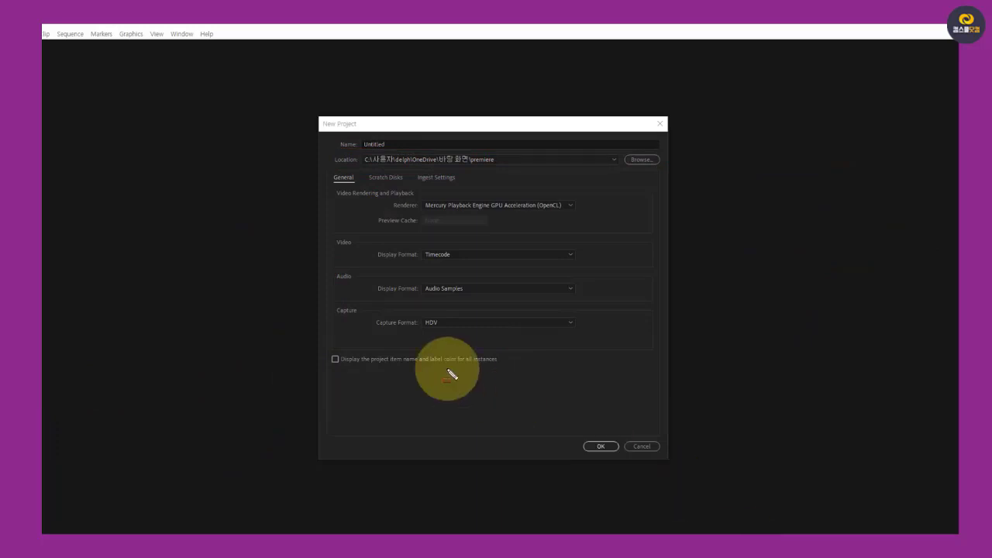
mouse_move(388, 226)
mouse_down()
mouse_move(445, 200)
mouse_move(585, 215)
mouse_up()
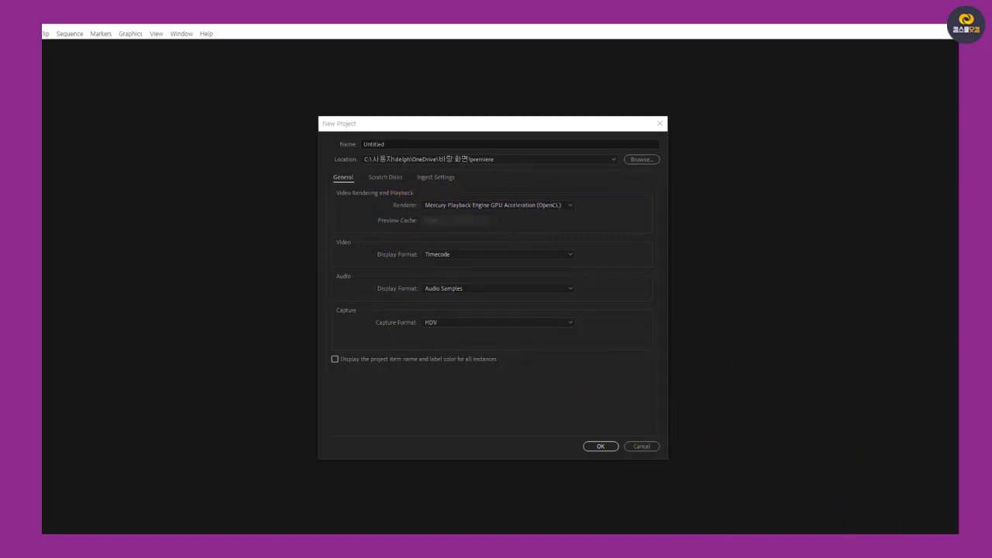
mouse_move(570, 197)
mouse_down()
mouse_move(647, 230)
mouse_move(736, 213)
mouse_move(737, 225)
mouse_up()
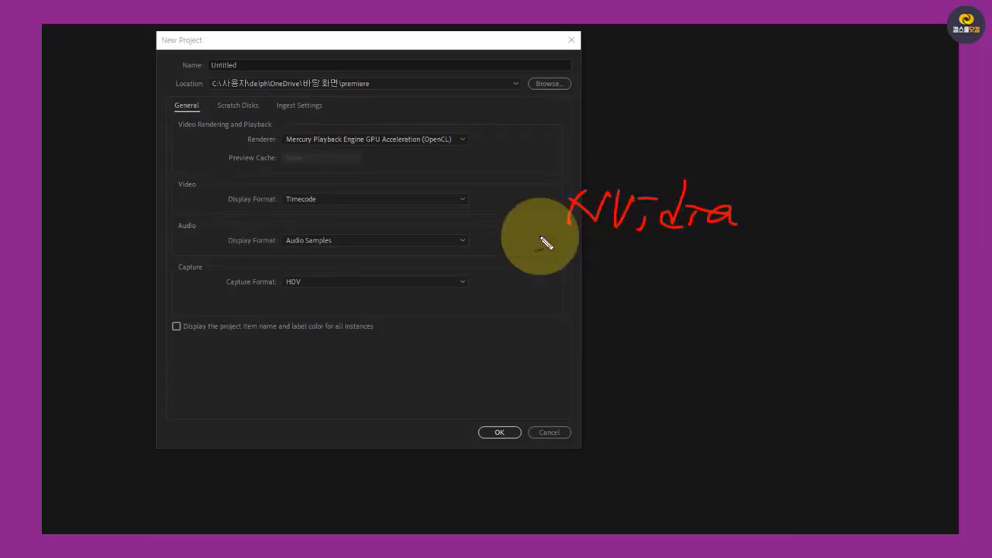
drag(537, 231, 760, 245)
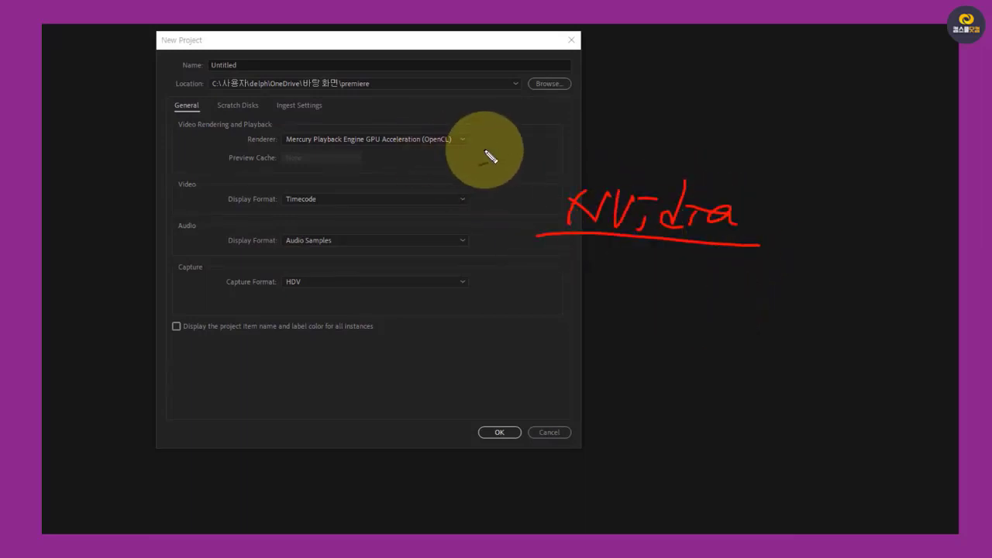
drag(507, 137, 504, 139)
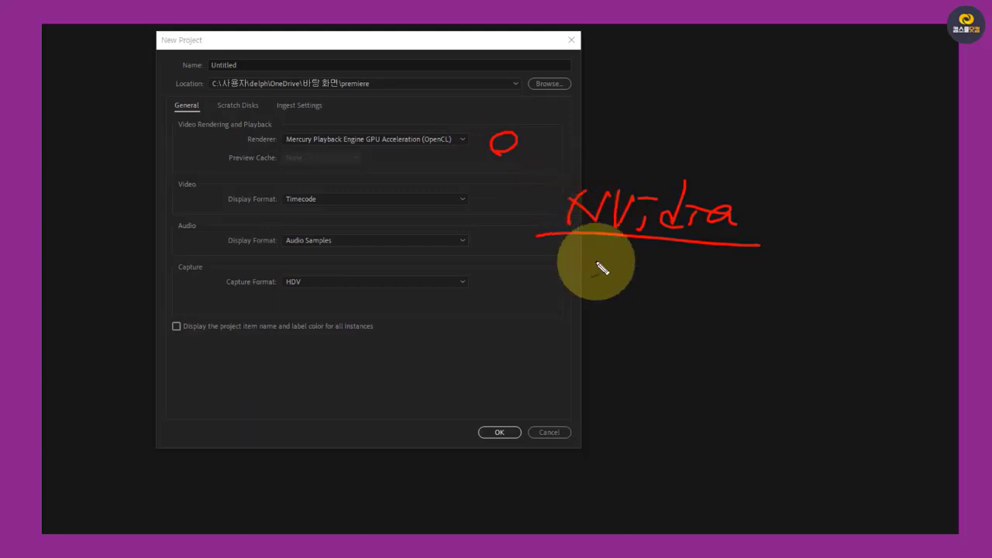
mouse_move(536, 293)
mouse_down()
mouse_move(570, 285)
mouse_move(630, 269)
mouse_move(644, 282)
mouse_move(689, 276)
mouse_move(732, 251)
mouse_move(704, 310)
mouse_up()
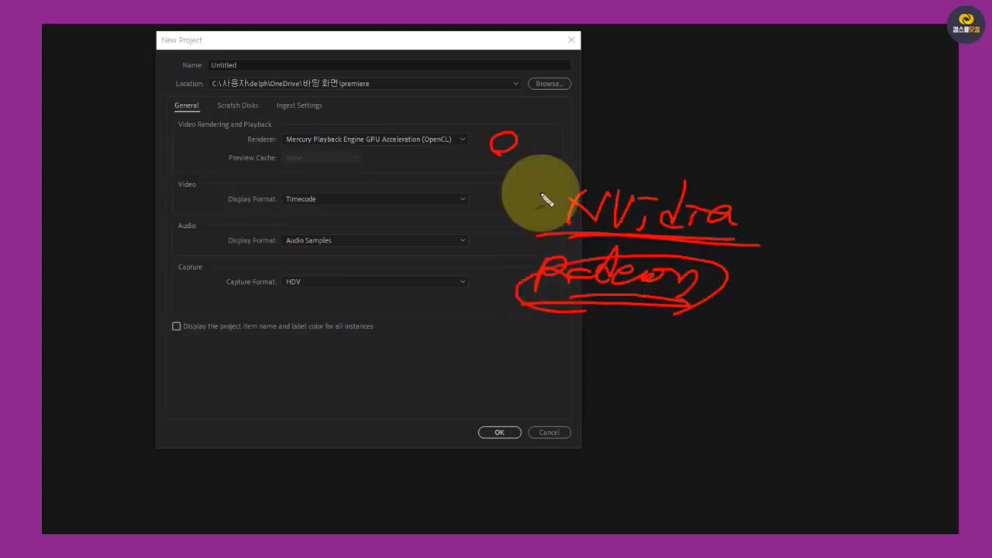
drag(345, 159, 478, 166)
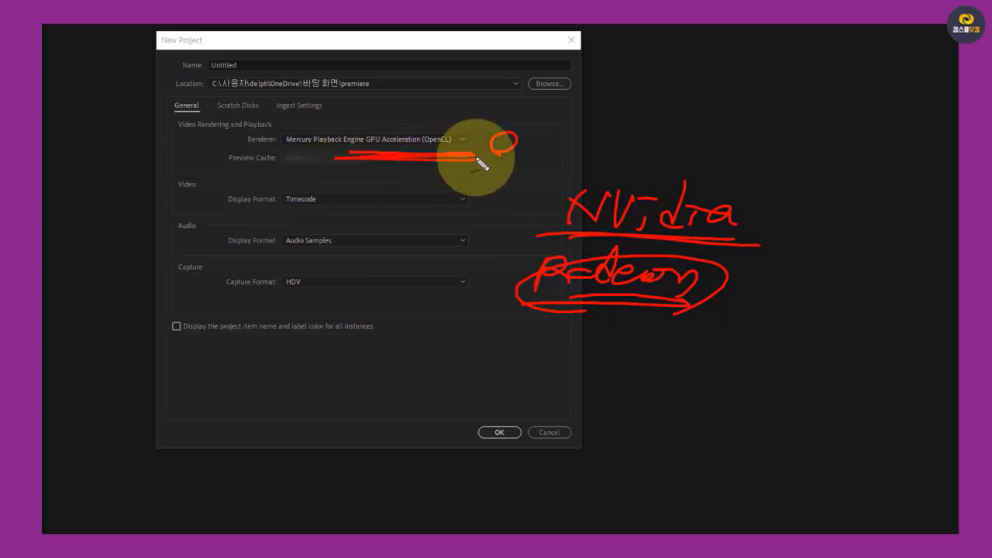
mouse_move(758, 301)
mouse_down()
mouse_move(731, 301)
mouse_move(755, 308)
mouse_move(783, 290)
mouse_move(813, 317)
mouse_move(806, 301)
mouse_move(707, 326)
mouse_move(848, 332)
mouse_up()
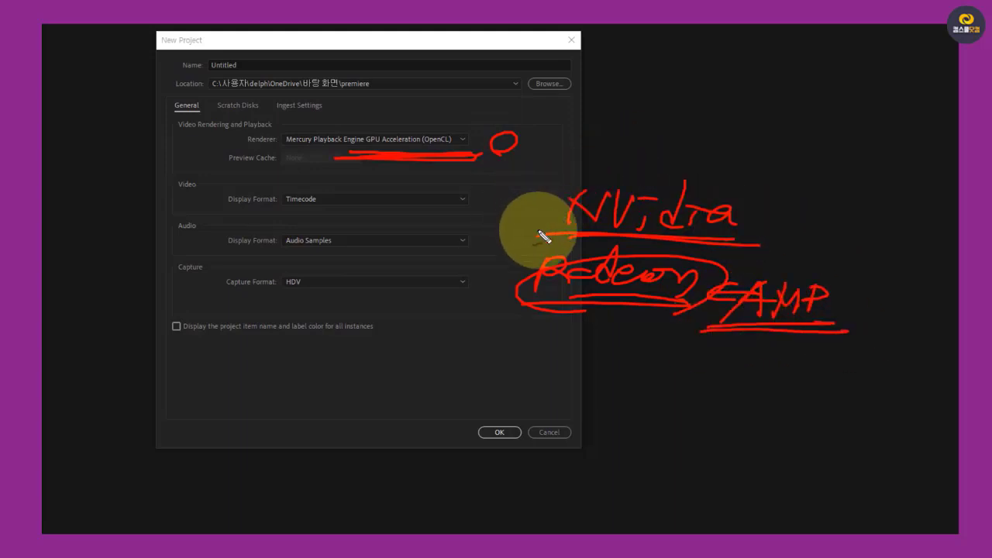
mouse_move(742, 319)
mouse_down()
mouse_move(748, 269)
mouse_move(830, 273)
mouse_move(841, 328)
mouse_up()
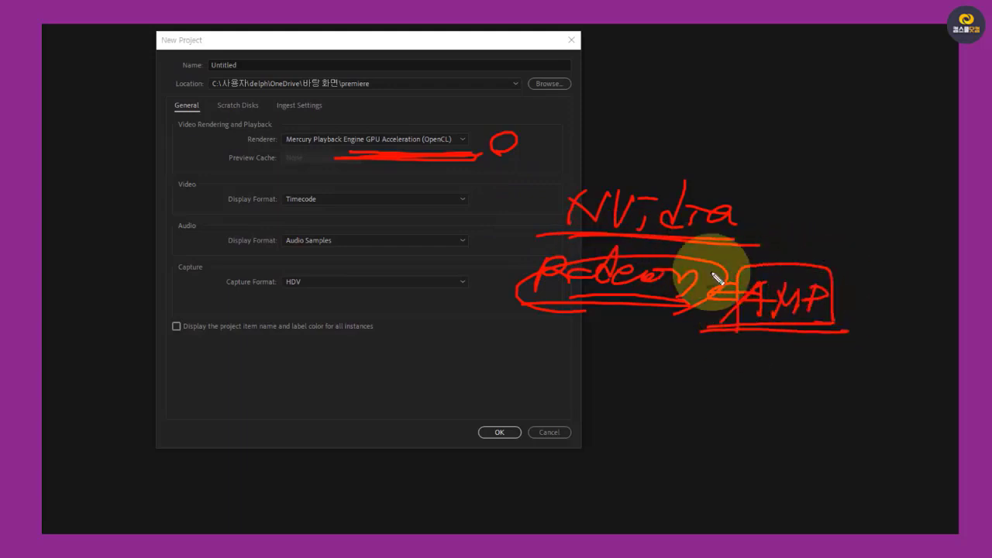
drag(532, 251, 545, 282)
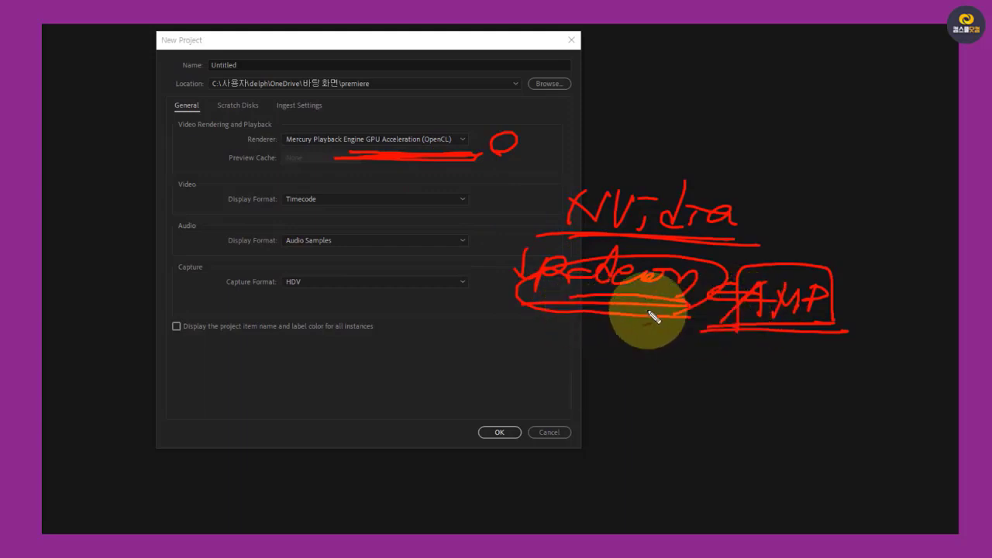
drag(432, 159, 434, 160)
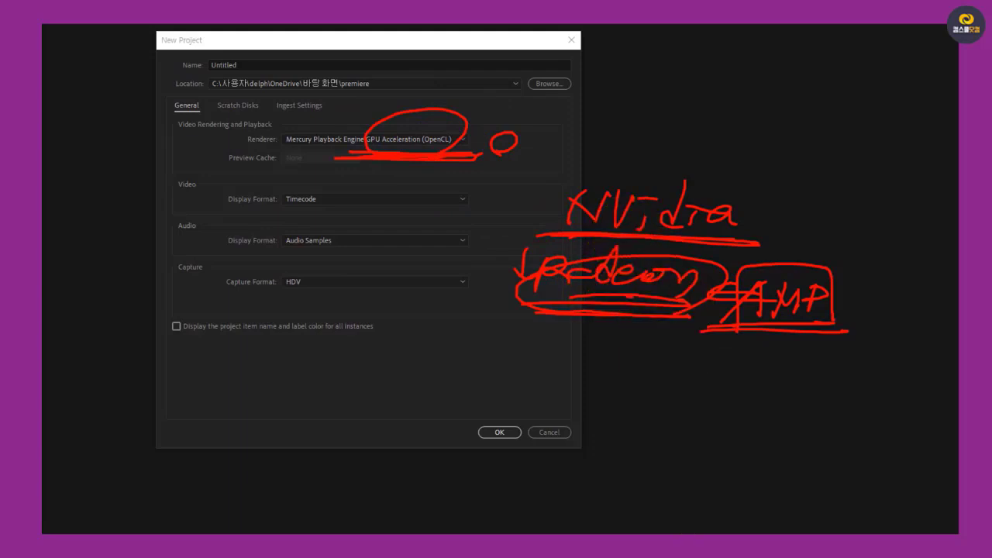
key(Escape)
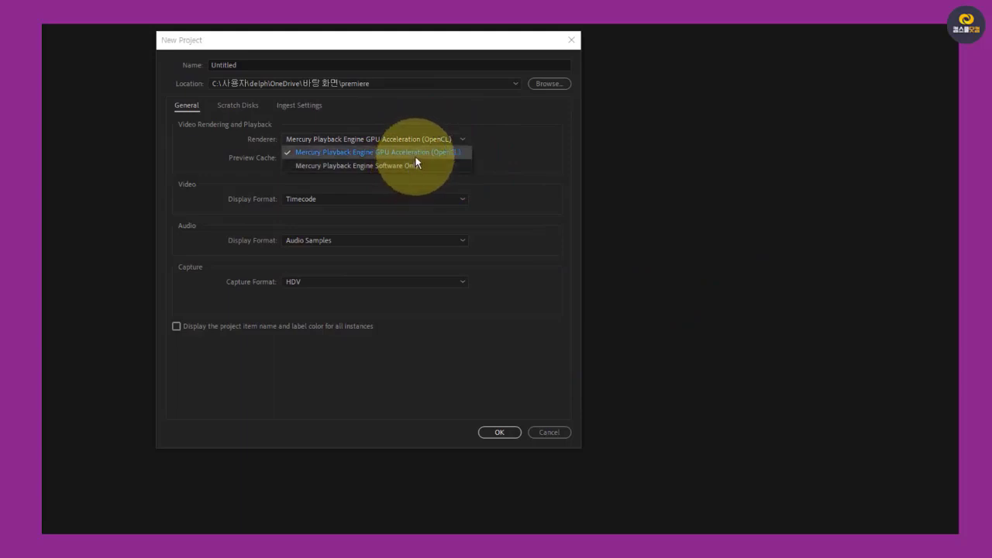
- Set the new project's renderer to Mercury Playback Engine GPU Acceleration (OpenCL)
click(425, 152)
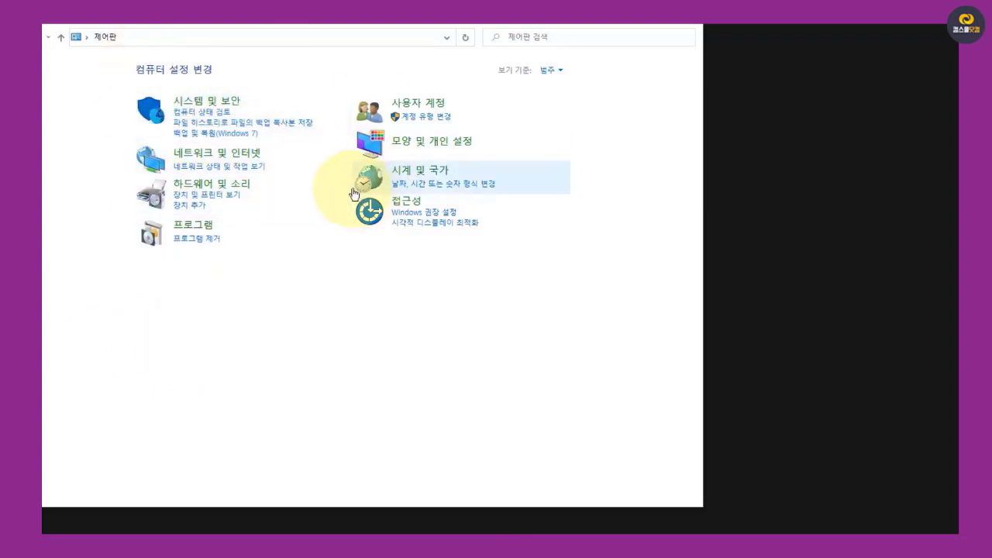
- Look up the installed graphics card among the display adapters in Windows Device Manager, reached through the Control Panel's system information, then close Device Manager
click(200, 106)
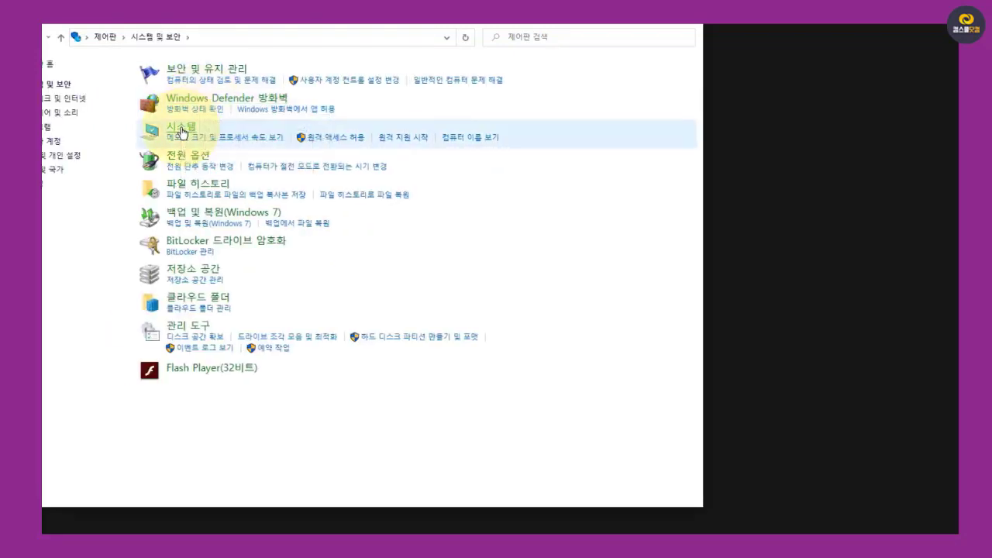
click(181, 127)
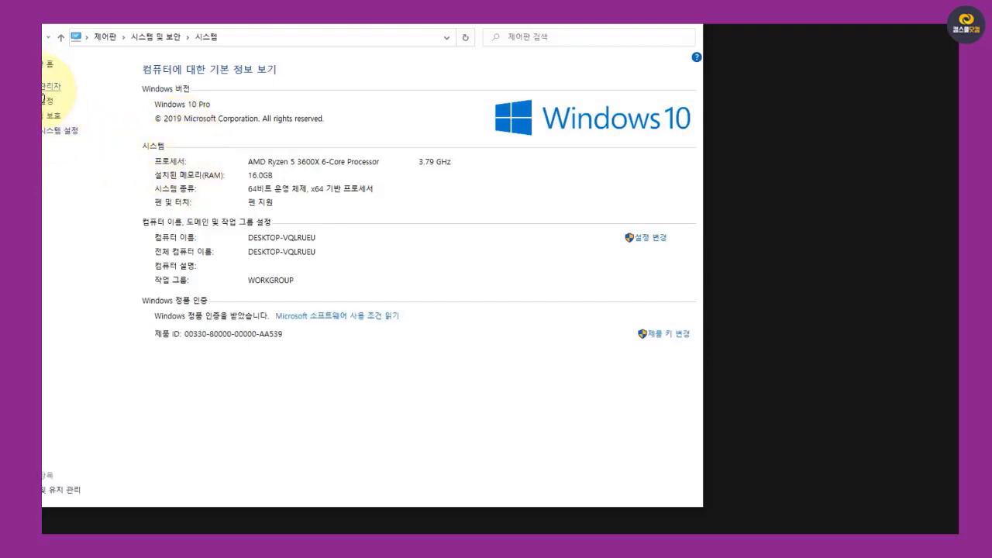
click(45, 87)
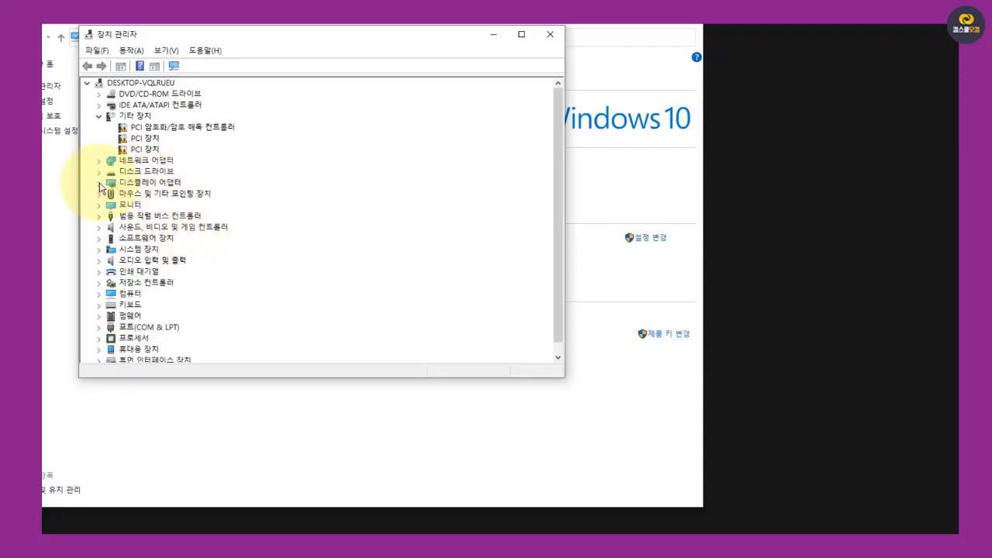
click(99, 182)
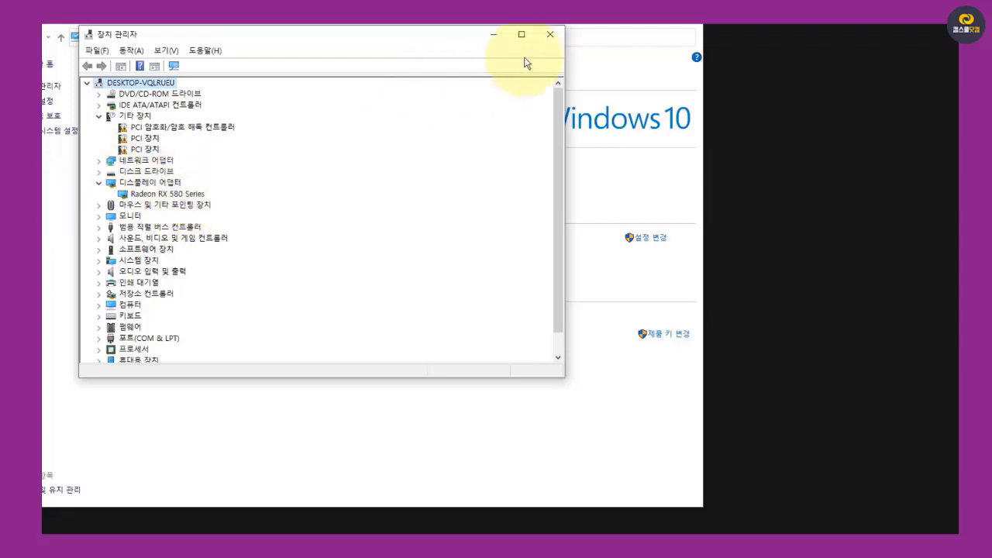
click(551, 36)
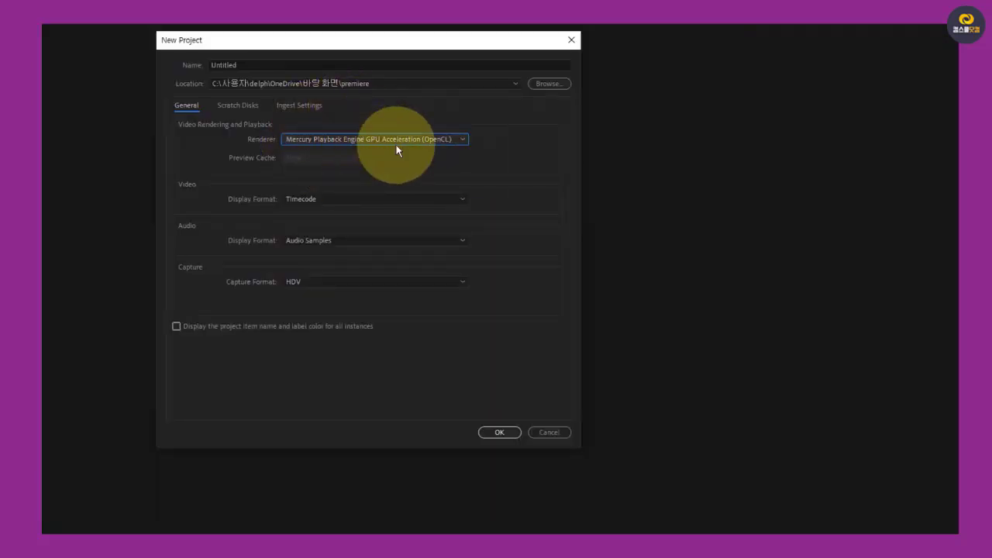
- Show the new project's scratch disk settings to review the storage locations
click(233, 107)
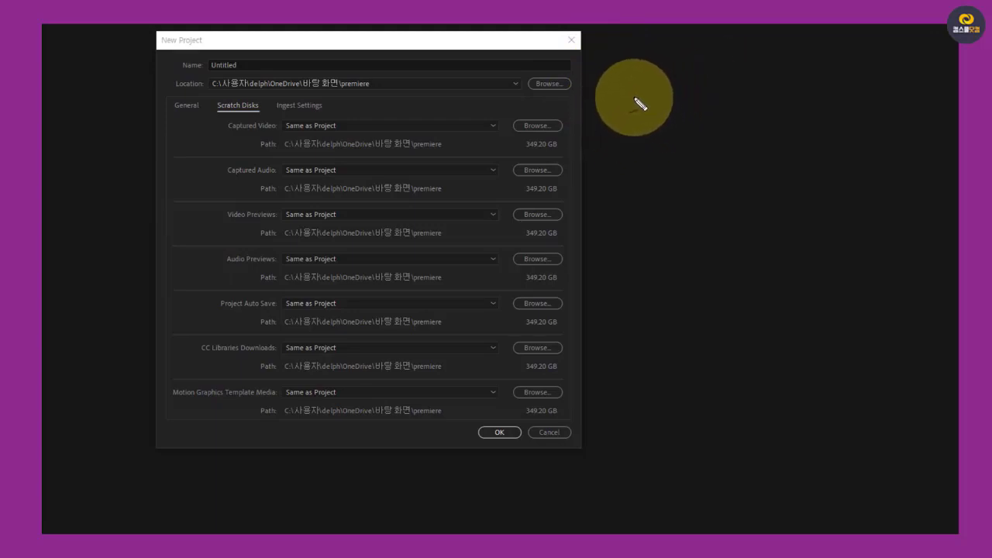
mouse_move(649, 96)
mouse_down()
mouse_move(708, 93)
mouse_move(664, 112)
mouse_move(635, 109)
mouse_move(631, 123)
mouse_move(732, 114)
mouse_move(810, 84)
mouse_move(830, 83)
mouse_move(828, 99)
mouse_move(845, 80)
mouse_move(870, 108)
mouse_up()
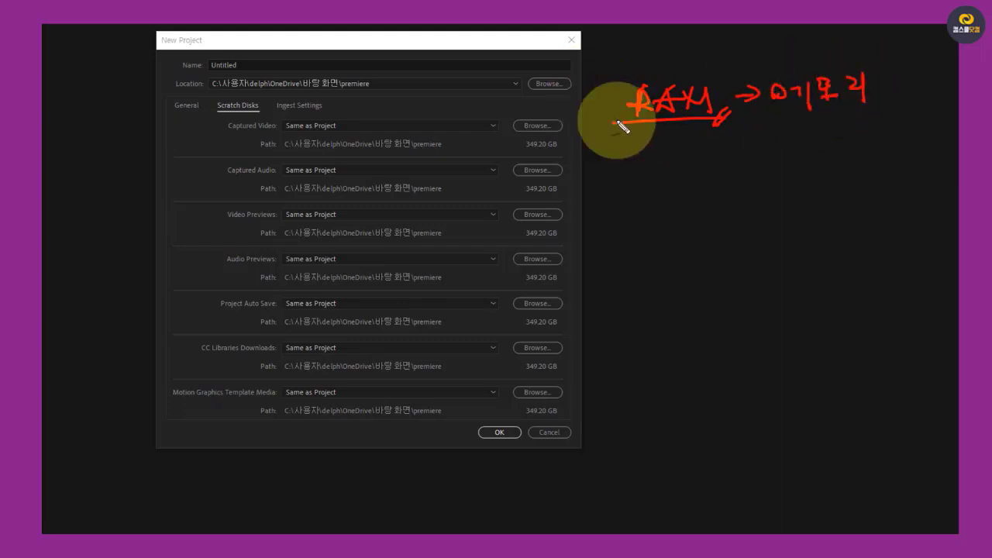
mouse_move(645, 138)
mouse_down()
mouse_move(636, 168)
mouse_move(676, 148)
mouse_move(680, 172)
mouse_move(609, 184)
mouse_move(684, 167)
mouse_move(589, 170)
mouse_move(603, 153)
mouse_move(629, 175)
mouse_move(626, 145)
mouse_move(590, 161)
mouse_move(648, 179)
mouse_up()
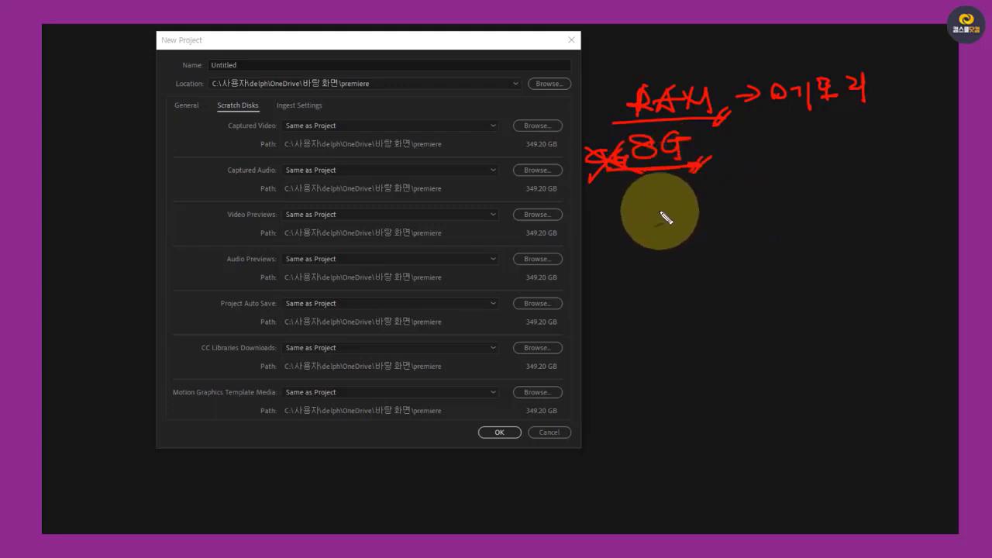
mouse_move(645, 200)
mouse_down()
mouse_move(645, 230)
mouse_move(687, 212)
mouse_move(699, 235)
mouse_up()
mouse_move(618, 242)
mouse_down()
mouse_move(711, 231)
mouse_move(721, 239)
mouse_up()
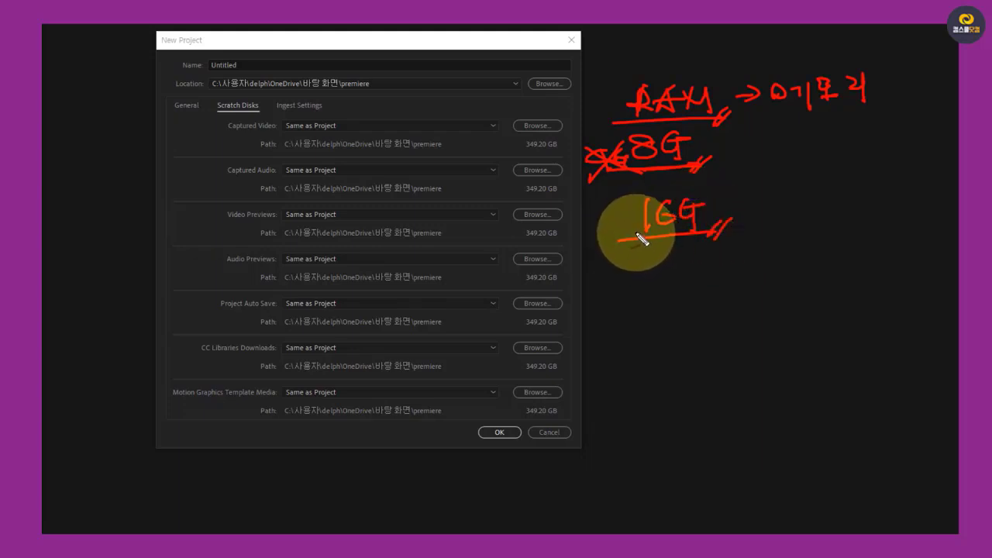
mouse_move(624, 242)
mouse_down()
mouse_move(620, 195)
mouse_move(716, 186)
mouse_move(713, 232)
mouse_up()
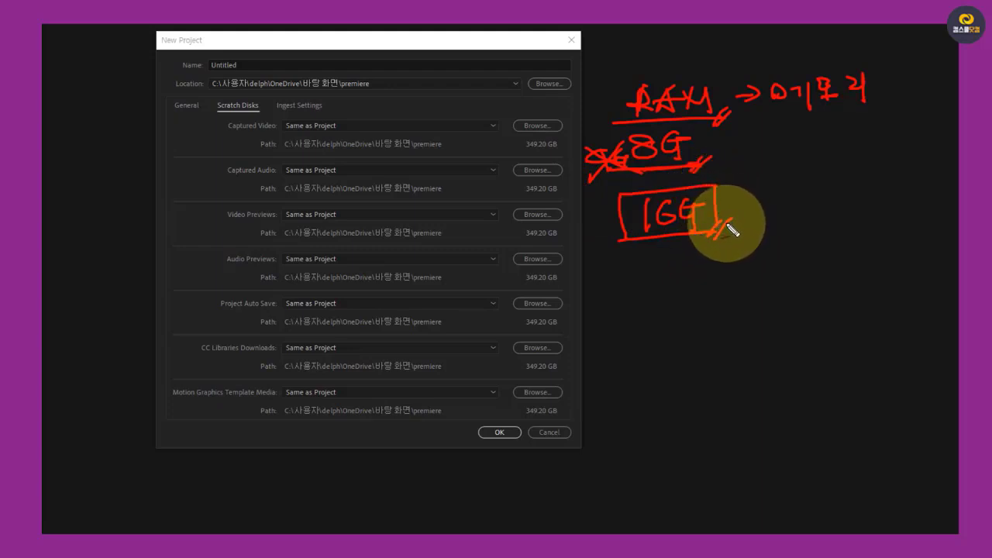
mouse_move(721, 203)
mouse_down()
mouse_move(785, 205)
mouse_move(792, 187)
mouse_move(801, 190)
mouse_move(784, 212)
mouse_move(809, 220)
mouse_move(823, 185)
mouse_move(820, 205)
mouse_move(831, 187)
mouse_move(840, 208)
mouse_move(851, 186)
mouse_move(851, 203)
mouse_move(864, 198)
mouse_move(820, 206)
mouse_move(889, 204)
mouse_move(874, 170)
mouse_move(814, 200)
mouse_move(807, 216)
mouse_move(810, 200)
mouse_move(791, 182)
mouse_move(764, 222)
mouse_up()
mouse_move(626, 272)
mouse_down()
mouse_move(662, 262)
mouse_move(655, 284)
mouse_move(693, 274)
mouse_move(695, 301)
mouse_move(694, 278)
mouse_move(709, 266)
mouse_move(716, 271)
mouse_move(659, 288)
mouse_move(775, 271)
mouse_up()
drag(698, 233, 713, 227)
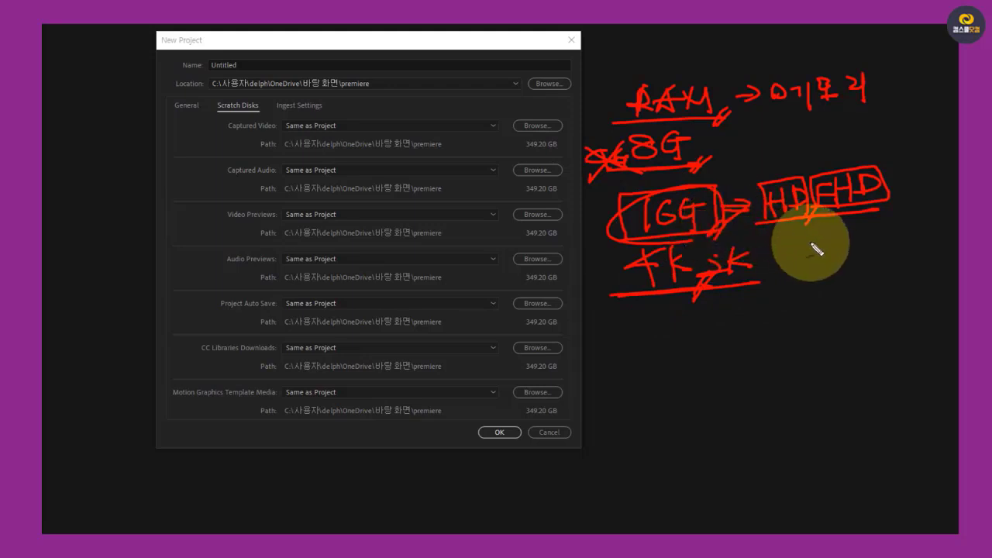
mouse_move(774, 259)
mouse_down()
mouse_move(799, 258)
mouse_move(809, 266)
mouse_move(825, 246)
mouse_move(819, 270)
mouse_move(758, 264)
mouse_move(817, 277)
mouse_move(774, 240)
mouse_move(764, 266)
mouse_up()
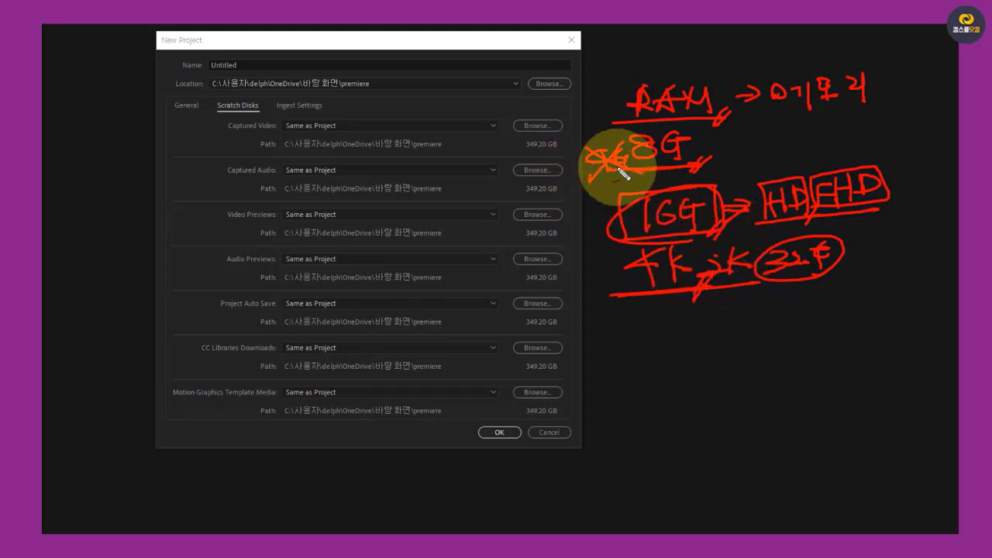
mouse_move(642, 169)
mouse_down()
mouse_move(673, 174)
mouse_move(661, 144)
mouse_move(691, 159)
mouse_up()
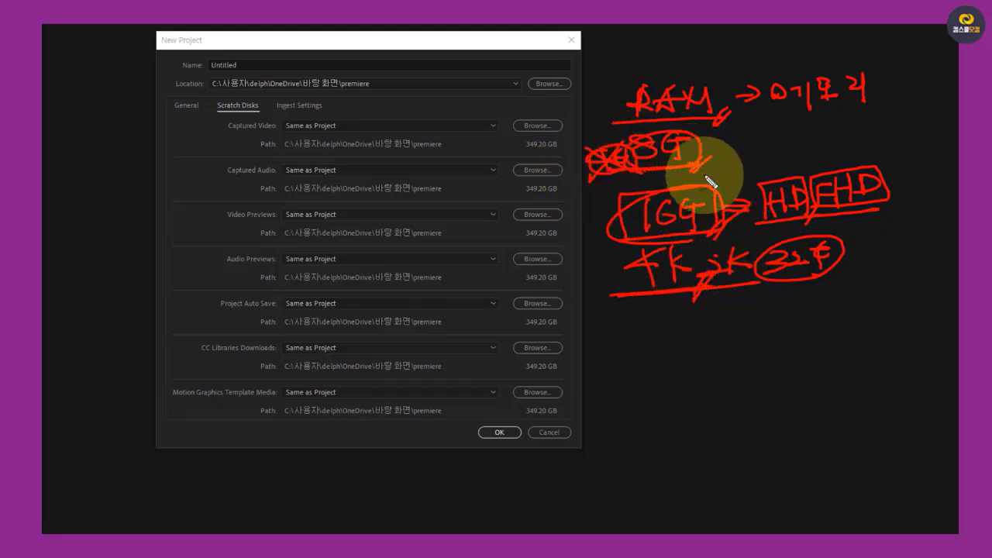
mouse_move(742, 180)
mouse_down()
mouse_move(709, 193)
mouse_move(704, 165)
mouse_up()
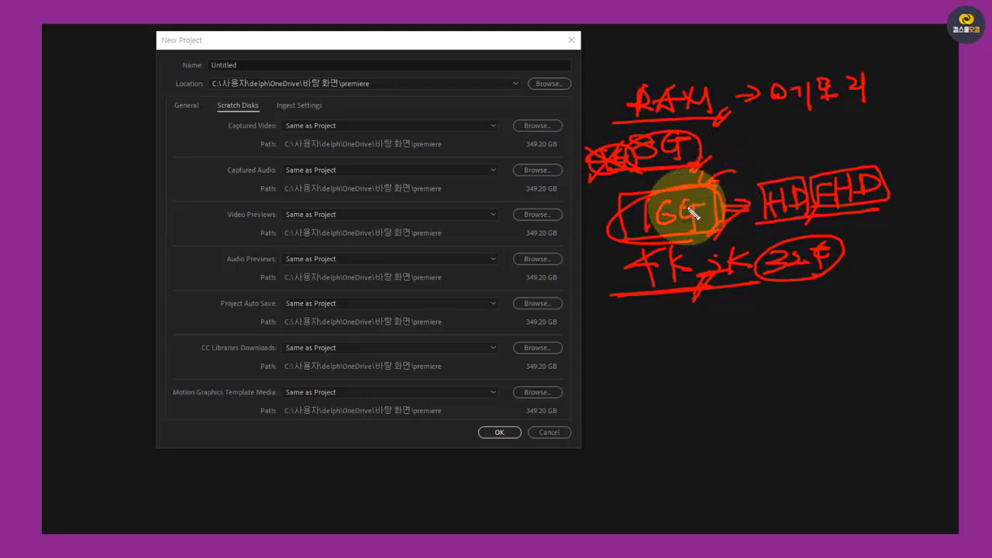
mouse_move(676, 244)
mouse_down()
mouse_move(704, 211)
mouse_move(696, 240)
mouse_up()
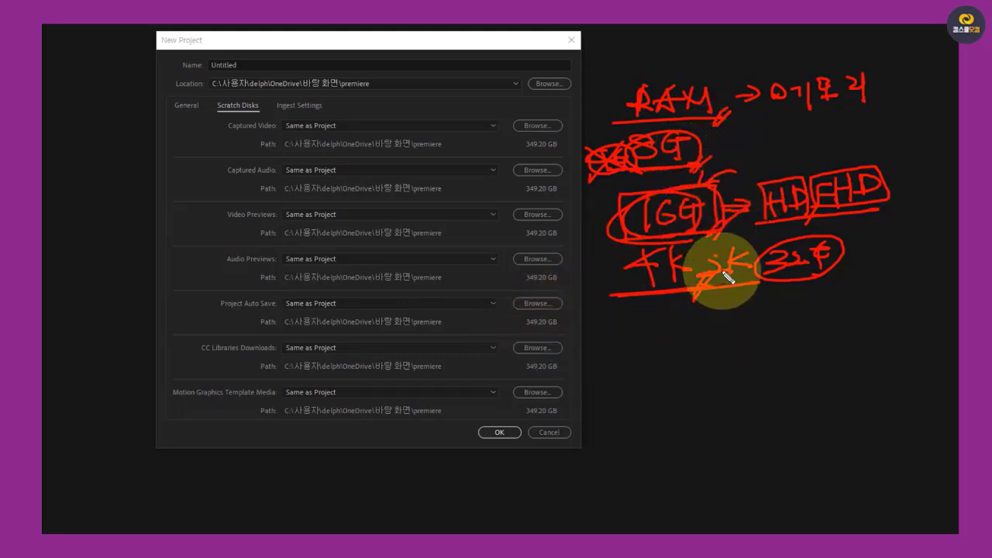
mouse_move(637, 397)
mouse_down()
mouse_move(640, 365)
mouse_move(684, 347)
mouse_move(620, 395)
mouse_move(626, 432)
mouse_move(658, 439)
mouse_move(669, 421)
mouse_move(636, 458)
mouse_move(668, 455)
mouse_move(682, 468)
mouse_move(712, 459)
mouse_up()
mouse_move(704, 421)
mouse_down()
mouse_move(711, 446)
mouse_move(750, 402)
mouse_move(791, 421)
mouse_move(782, 418)
mouse_move(811, 403)
mouse_move(704, 449)
mouse_move(691, 469)
mouse_move(724, 467)
mouse_move(693, 480)
mouse_move(714, 488)
mouse_move(744, 473)
mouse_move(707, 485)
mouse_move(751, 489)
mouse_move(717, 500)
mouse_up()
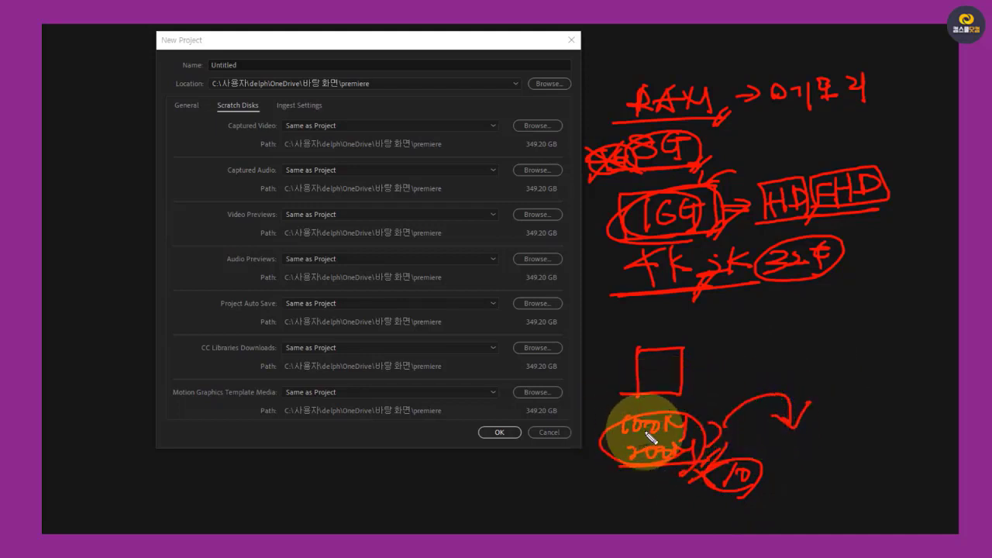
mouse_move(607, 494)
mouse_down()
mouse_move(653, 504)
mouse_move(715, 484)
mouse_up()
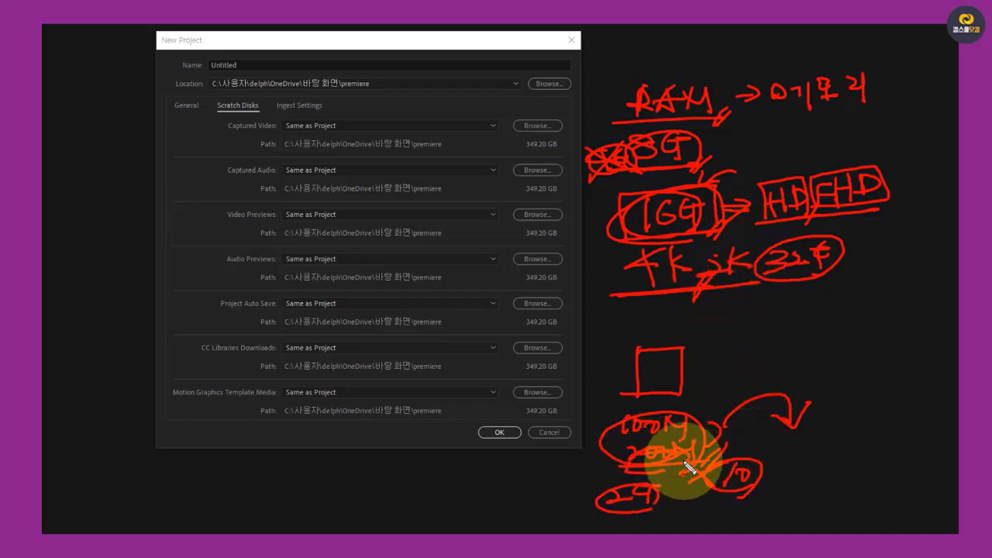
drag(693, 399, 688, 432)
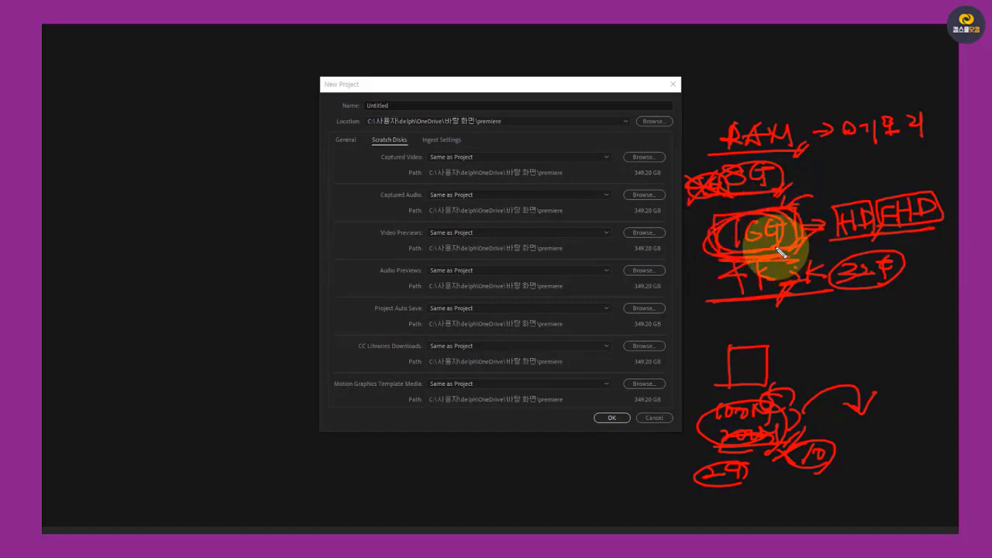
mouse_move(760, 259)
mouse_down()
mouse_move(796, 245)
mouse_move(785, 251)
mouse_move(814, 258)
mouse_move(807, 266)
mouse_move(838, 249)
mouse_move(841, 269)
mouse_move(845, 243)
mouse_move(800, 276)
mouse_move(853, 265)
mouse_up()
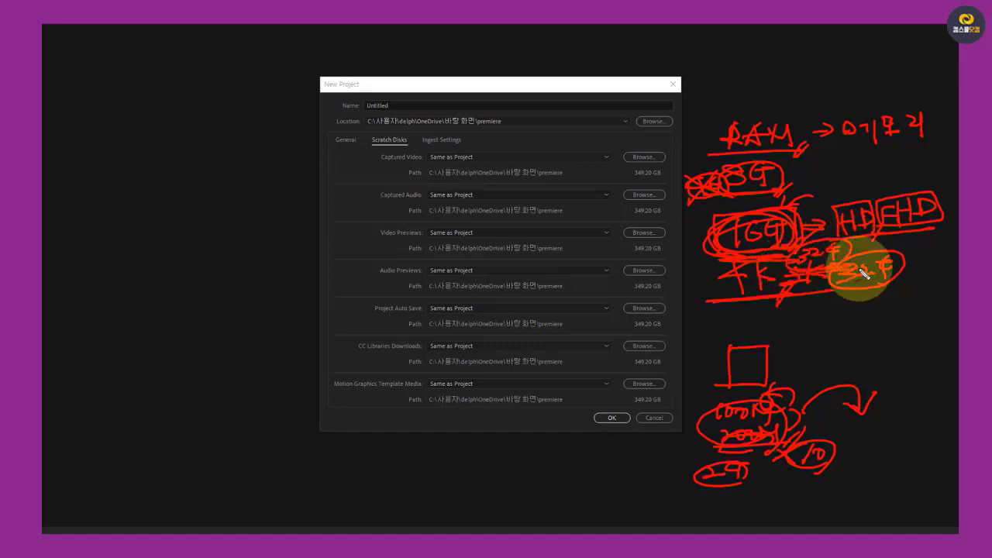
mouse_move(785, 271)
mouse_down()
mouse_move(821, 281)
mouse_move(828, 314)
mouse_up()
mouse_move(153, 182)
mouse_down()
mouse_move(155, 214)
mouse_move(200, 210)
mouse_up()
mouse_move(135, 222)
mouse_down()
mouse_move(220, 214)
mouse_move(230, 203)
mouse_up()
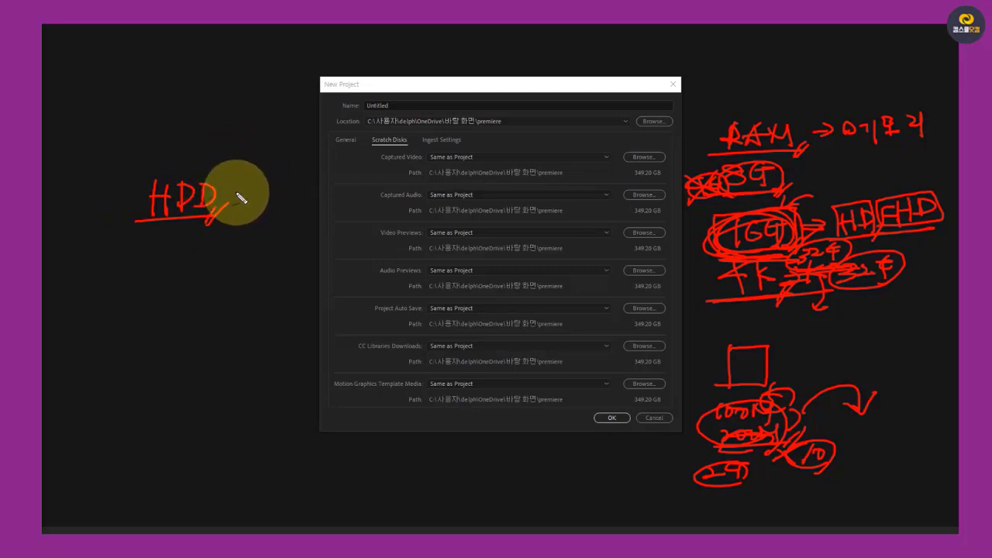
mouse_move(373, 150)
mouse_down()
mouse_move(308, 189)
mouse_move(273, 191)
mouse_up()
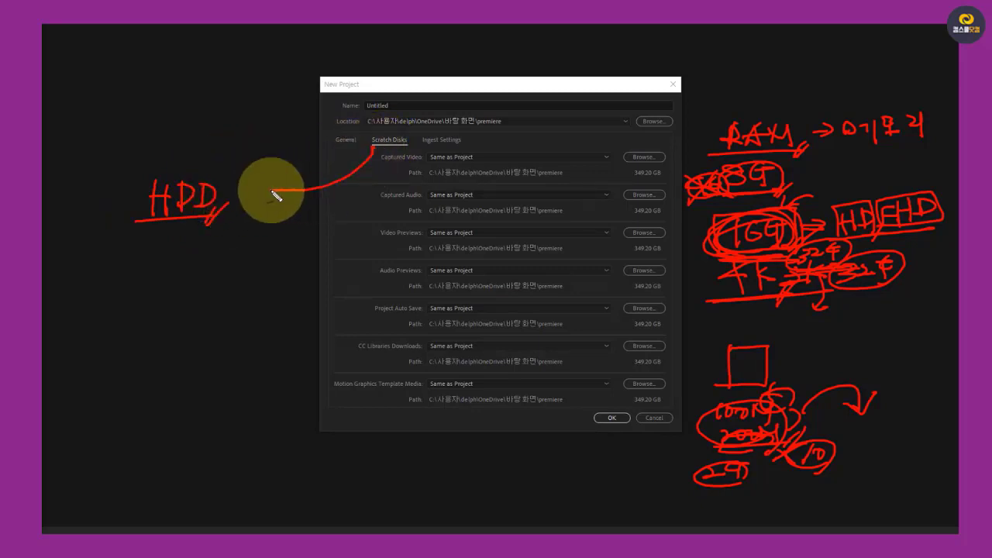
mouse_move(355, 155)
mouse_down()
mouse_move(371, 148)
mouse_move(381, 170)
mouse_up()
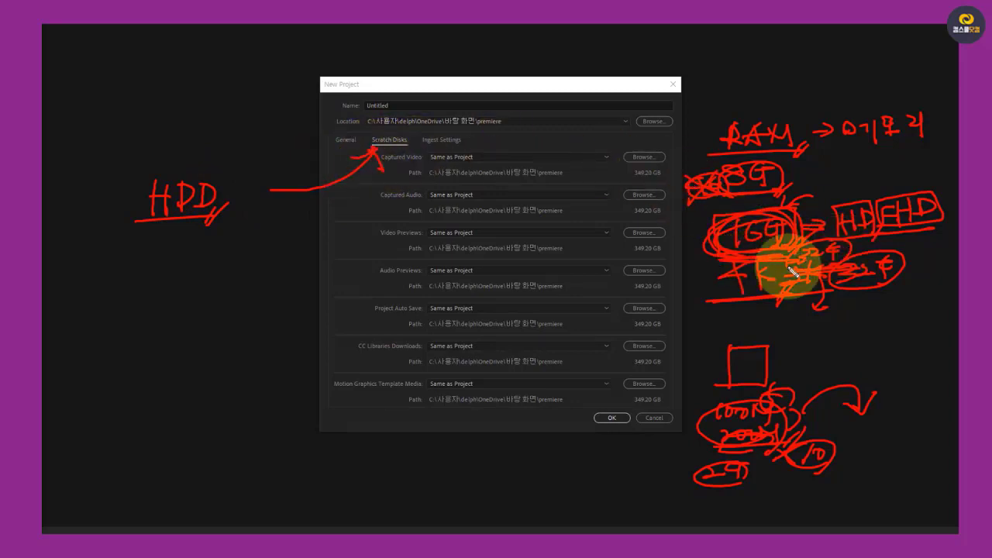
mouse_move(705, 299)
mouse_down()
mouse_move(732, 302)
mouse_move(719, 317)
mouse_move(842, 307)
mouse_move(799, 324)
mouse_move(868, 284)
mouse_up()
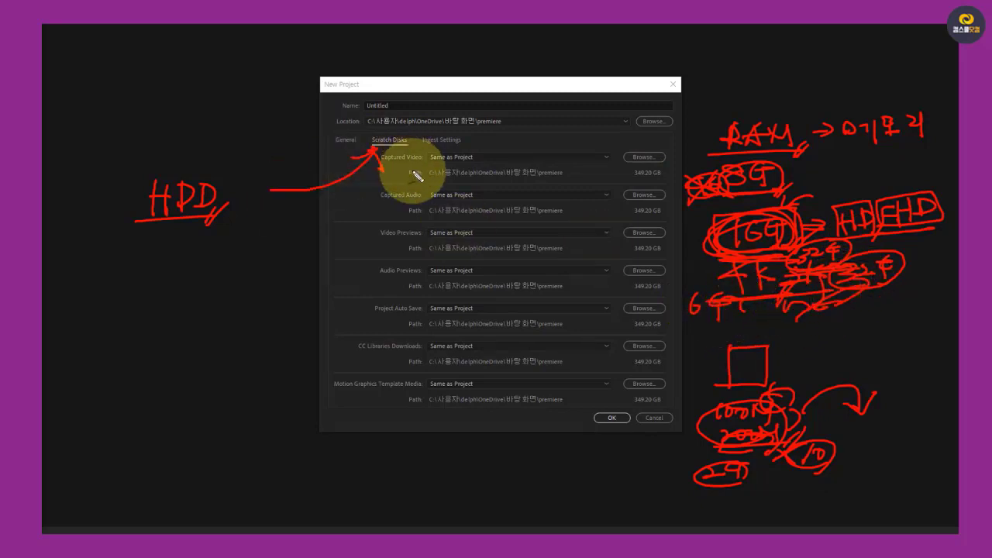
drag(353, 159, 387, 193)
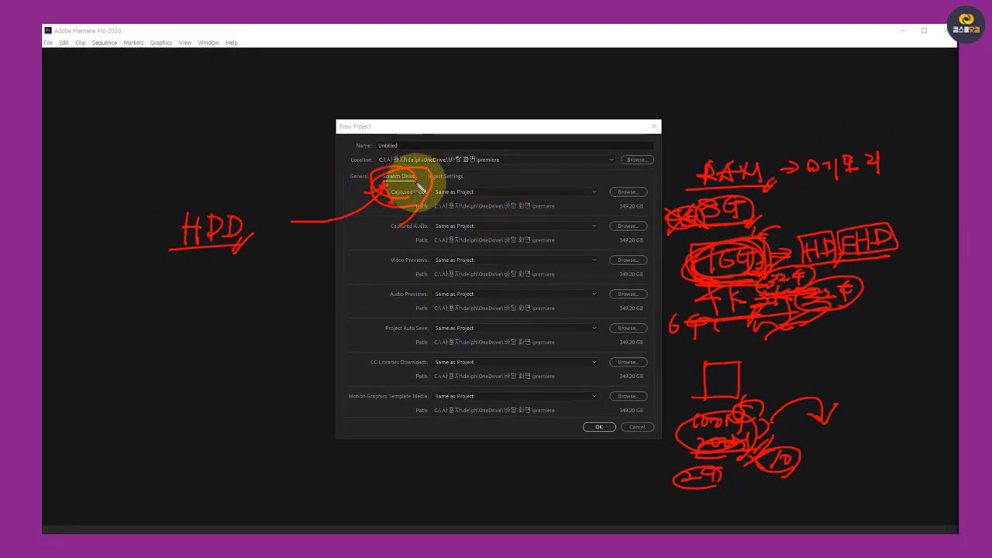
mouse_move(171, 243)
mouse_down()
mouse_move(241, 241)
mouse_move(206, 219)
mouse_move(186, 262)
mouse_move(194, 254)
mouse_move(172, 276)
mouse_up()
mouse_move(85, 306)
mouse_down()
mouse_move(141, 303)
mouse_move(114, 325)
mouse_move(95, 313)
mouse_move(67, 326)
mouse_move(100, 327)
mouse_move(110, 341)
mouse_move(65, 328)
mouse_move(69, 340)
mouse_move(117, 335)
mouse_move(147, 328)
mouse_up()
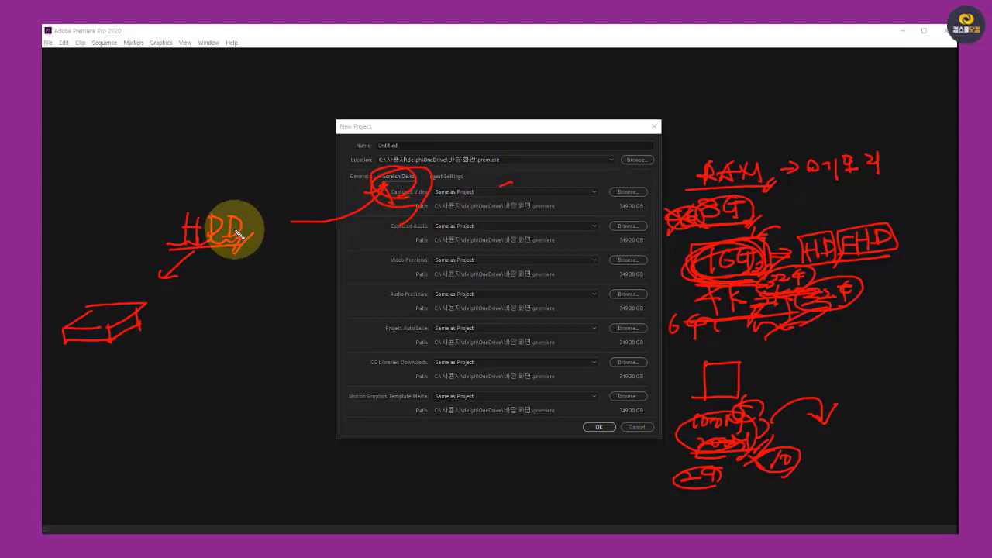
mouse_move(240, 240)
mouse_down()
mouse_move(193, 252)
mouse_move(230, 208)
mouse_move(239, 255)
mouse_up()
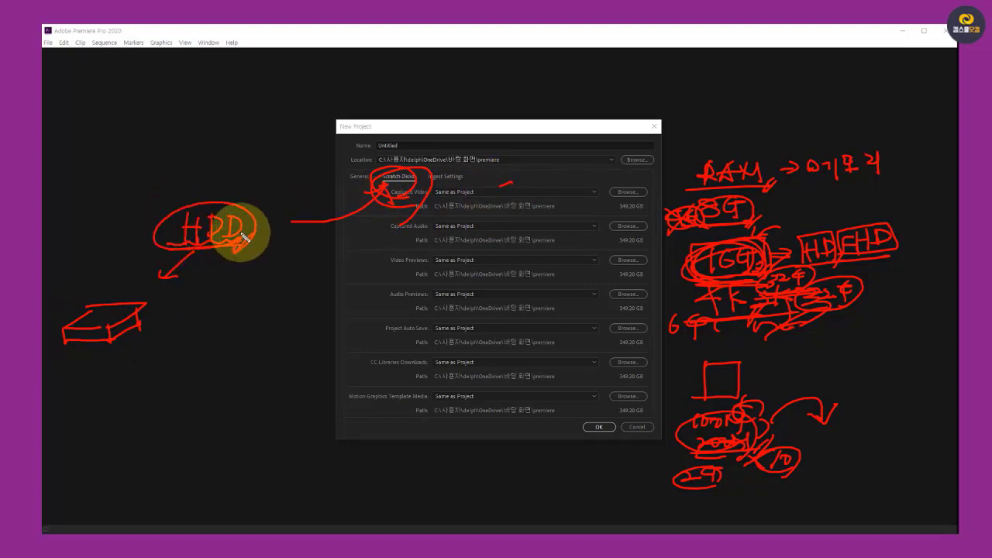
drag(394, 211, 405, 223)
mouse_move(189, 295)
mouse_down()
mouse_move(162, 310)
mouse_move(160, 322)
mouse_move(204, 306)
mouse_up()
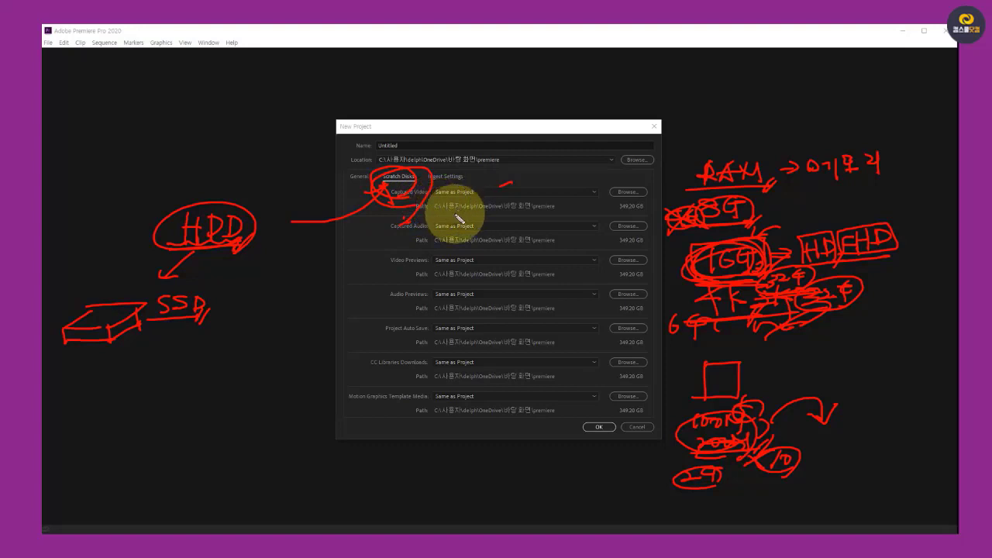
mouse_move(447, 224)
mouse_down()
mouse_move(560, 217)
mouse_move(497, 215)
mouse_move(525, 221)
mouse_move(559, 206)
mouse_move(558, 215)
mouse_move(598, 214)
mouse_move(594, 206)
mouse_up()
mouse_move(559, 246)
mouse_down()
mouse_move(577, 244)
mouse_move(567, 265)
mouse_move(594, 265)
mouse_up()
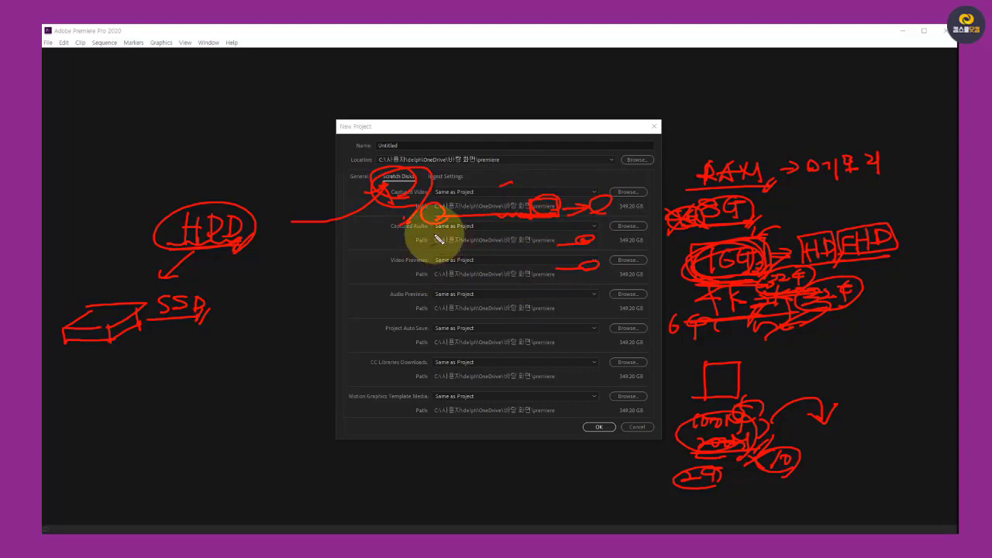
drag(435, 222, 432, 422)
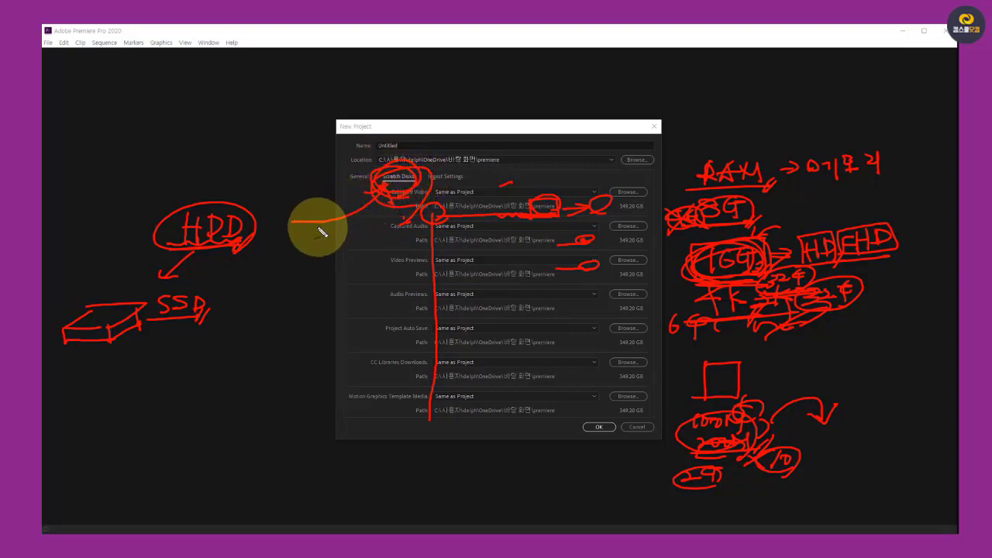
mouse_move(146, 254)
mouse_down()
mouse_move(267, 247)
mouse_move(262, 259)
mouse_up()
drag(276, 246, 267, 264)
mouse_move(208, 312)
mouse_down()
mouse_move(194, 324)
mouse_move(206, 329)
mouse_up()
mouse_move(223, 281)
mouse_down()
mouse_move(210, 325)
mouse_move(160, 321)
mouse_move(186, 273)
mouse_up()
mouse_move(163, 352)
mouse_down()
mouse_move(177, 372)
mouse_move(195, 361)
mouse_up()
drag(143, 380, 231, 370)
drag(231, 364, 226, 380)
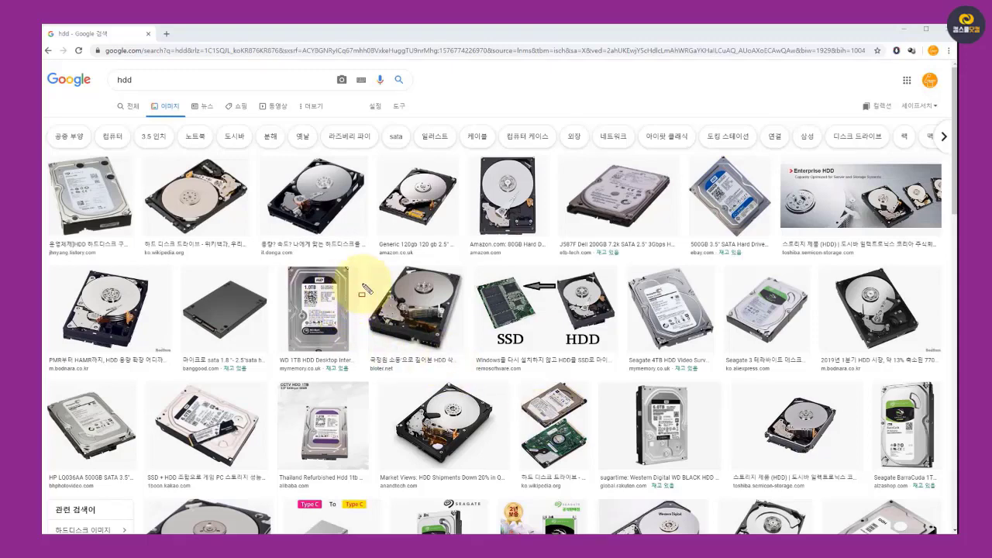
- Compare Google image results for hdd and ssd to see how the two drive types differ, then close the browser
drag(47, 155, 140, 242)
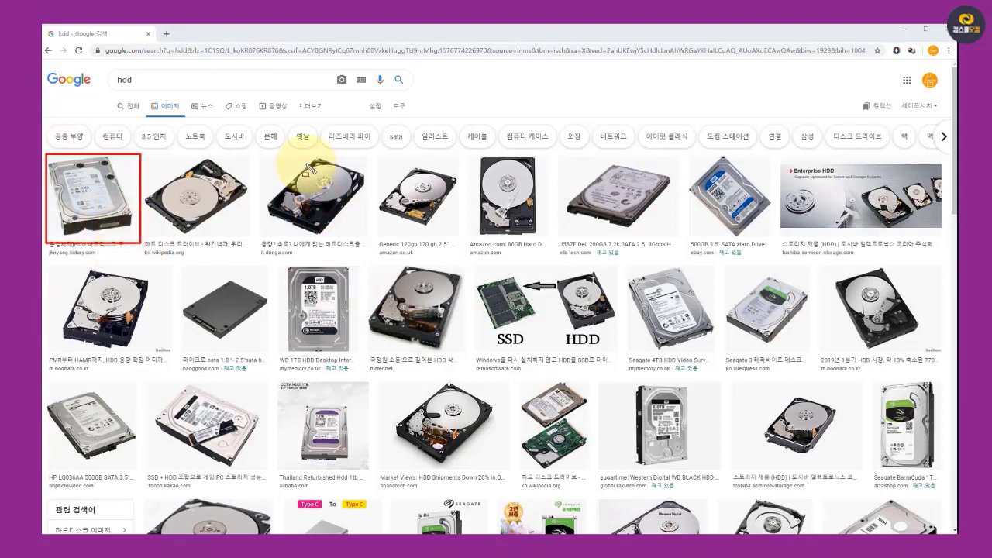
drag(296, 156, 357, 210)
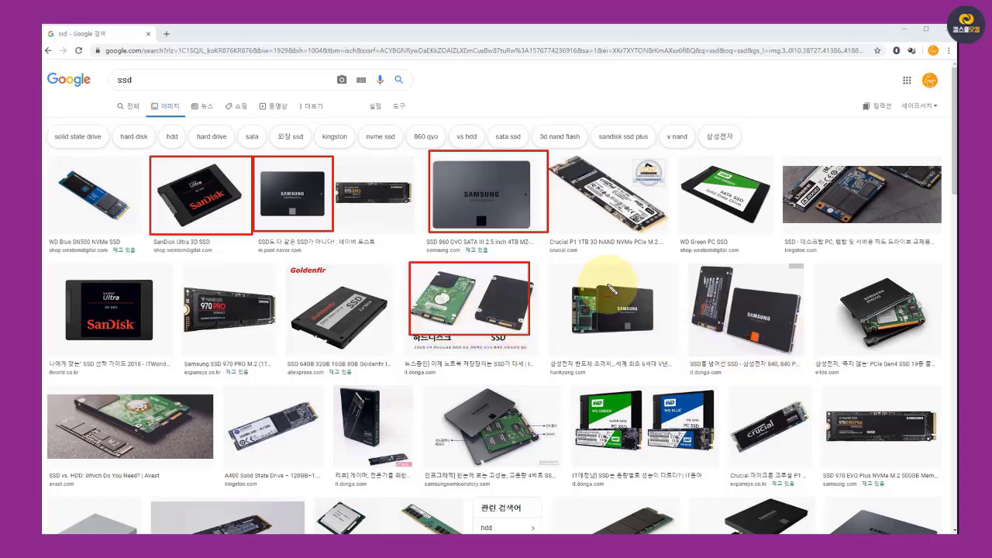
drag(327, 159, 420, 236)
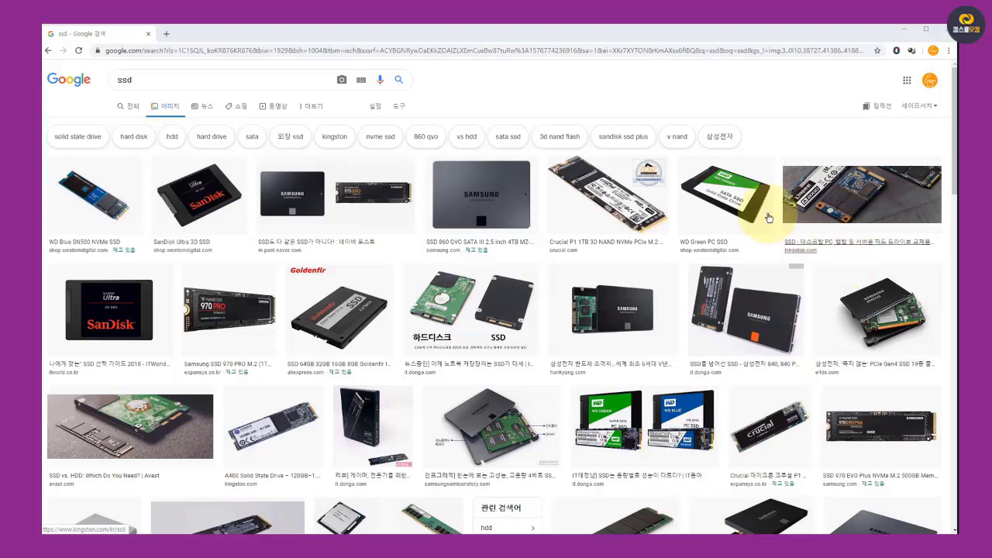
click(362, 199)
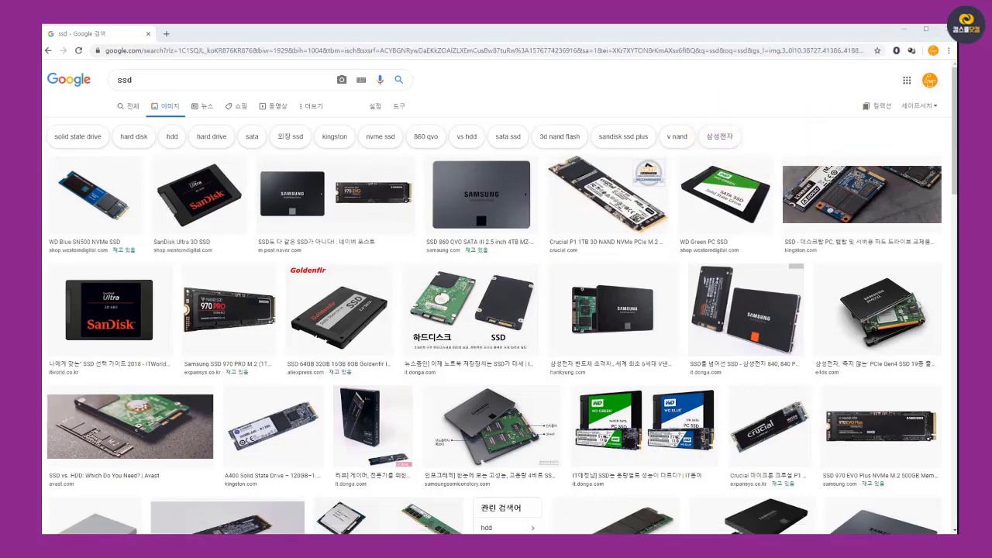
click(944, 31)
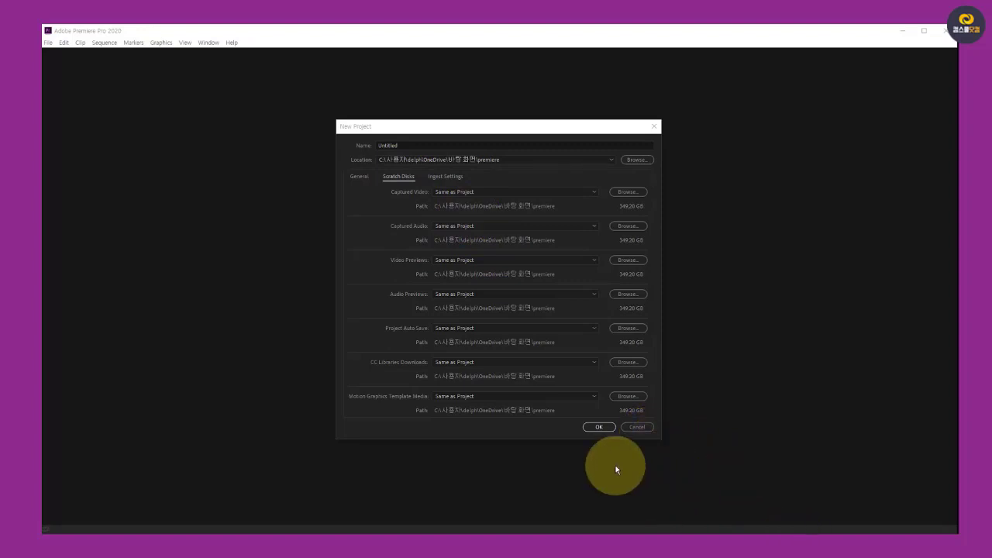
- Create the Untitled project with the current settings, overwriting the existing file of that name, and switch to the Learning workspace
click(598, 429)
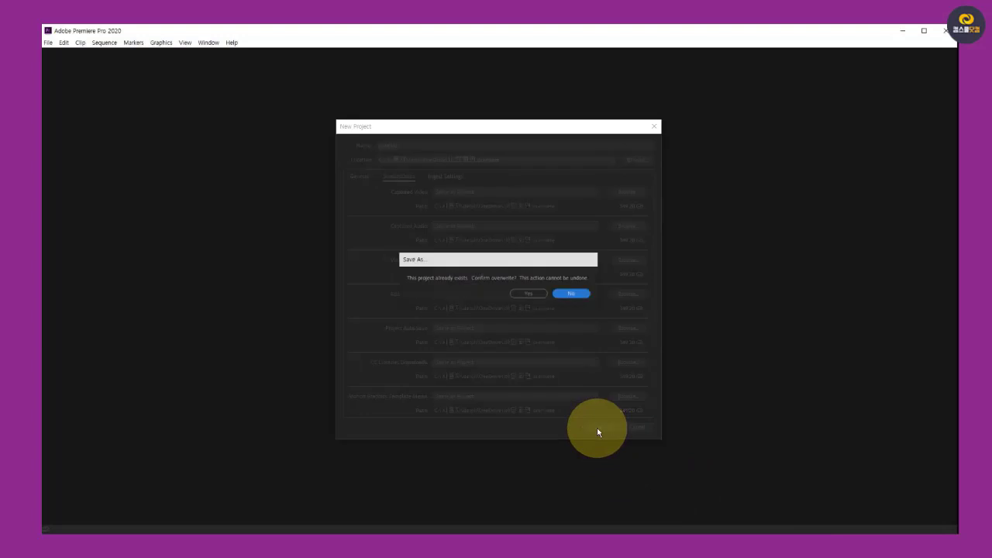
key(Return)
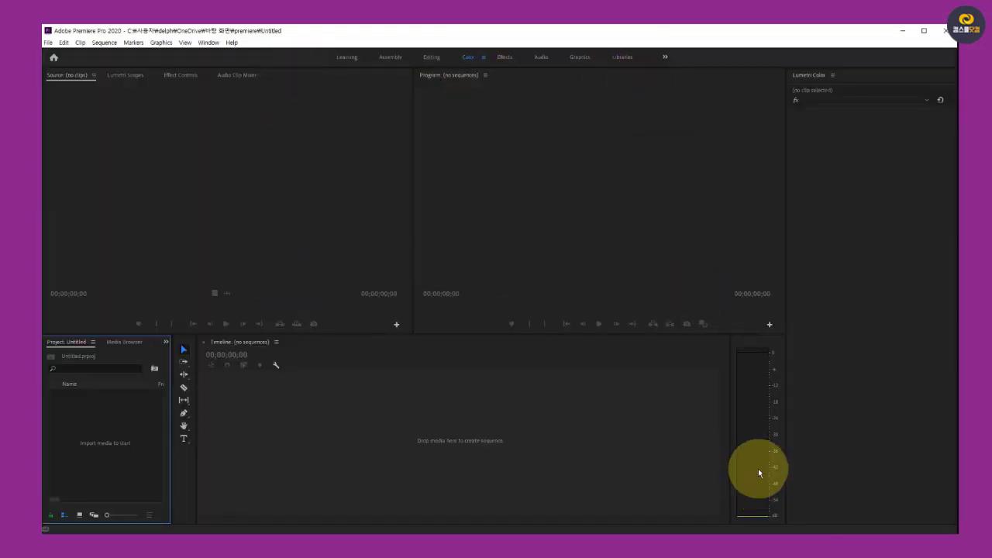
click(351, 62)
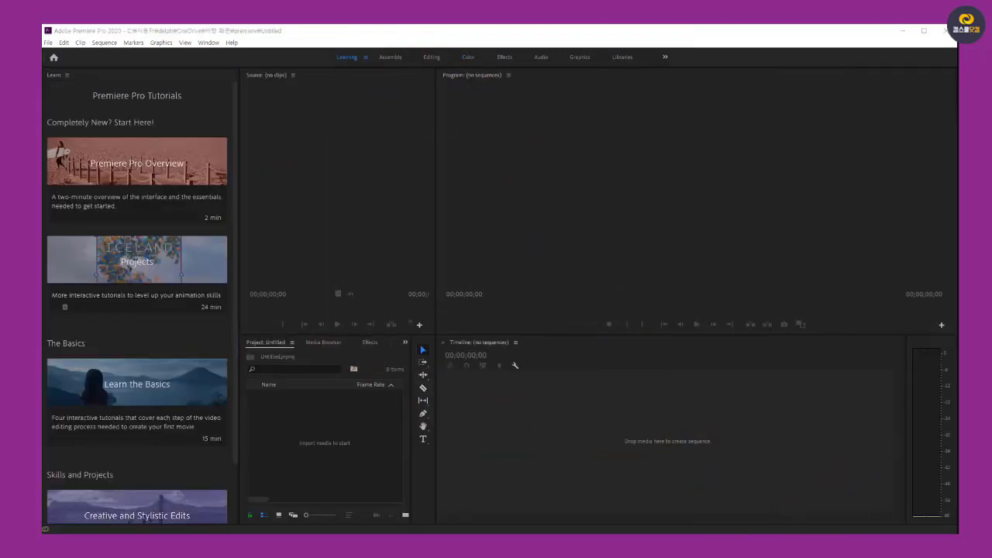
mouse_move(44, 70)
mouse_down()
mouse_move(155, 288)
mouse_move(233, 524)
mouse_up()
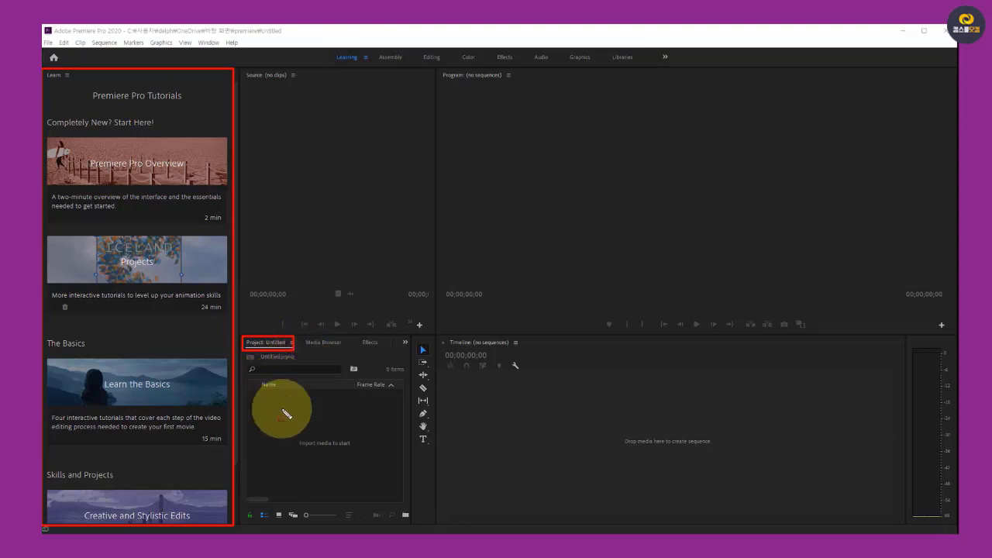
drag(248, 390, 400, 502)
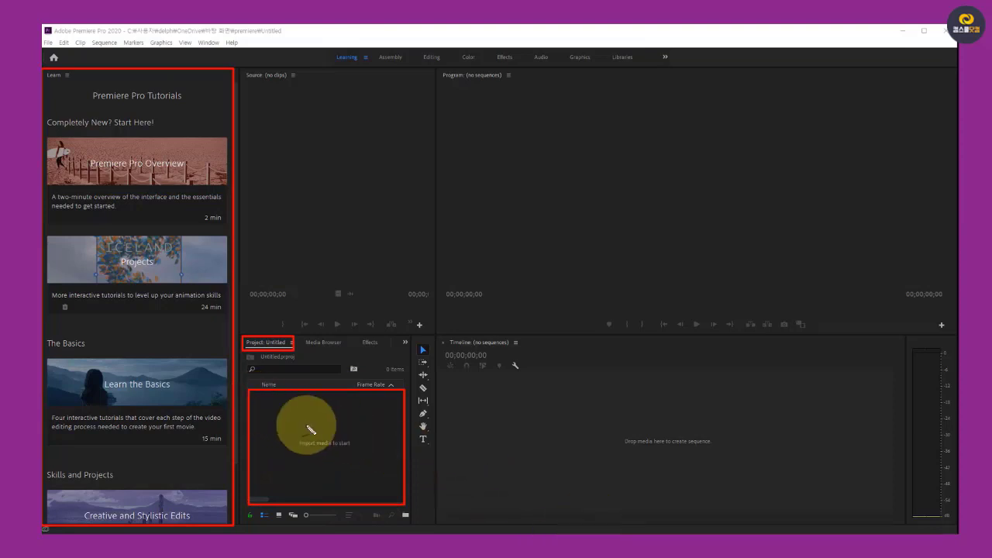
drag(259, 403, 324, 403)
drag(255, 416, 324, 420)
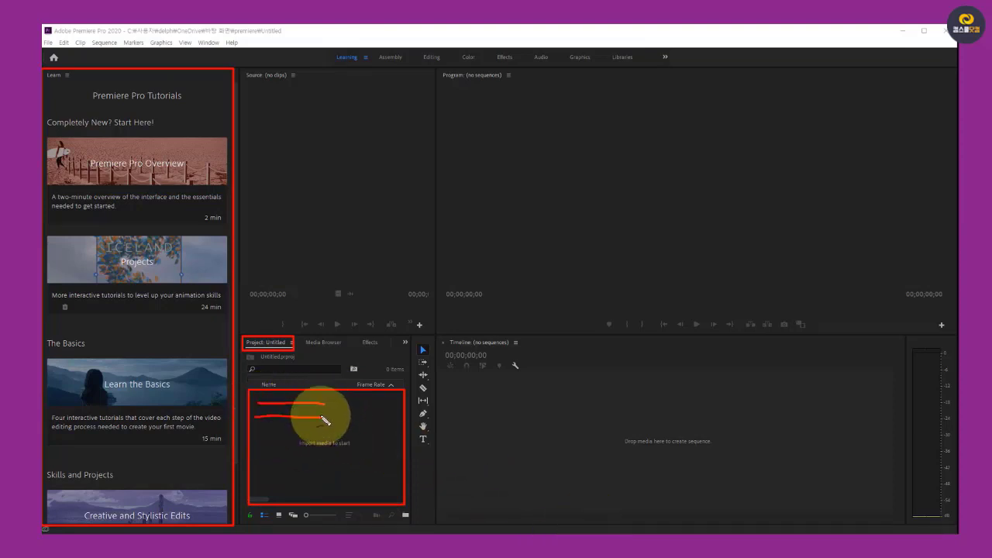
drag(258, 425, 324, 439)
drag(261, 461, 310, 469)
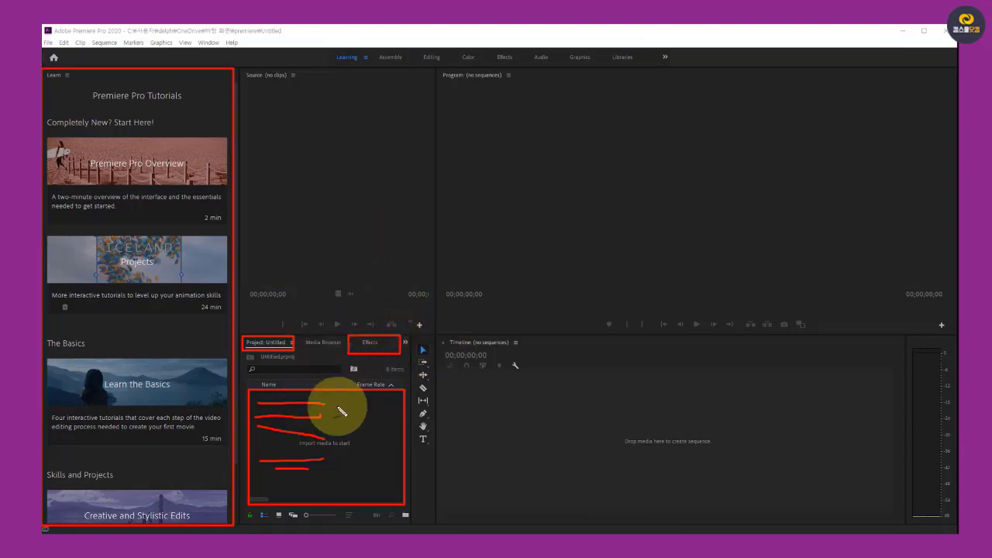
mouse_move(321, 413)
mouse_down()
mouse_move(421, 389)
mouse_move(495, 413)
mouse_move(493, 430)
mouse_move(436, 410)
mouse_up()
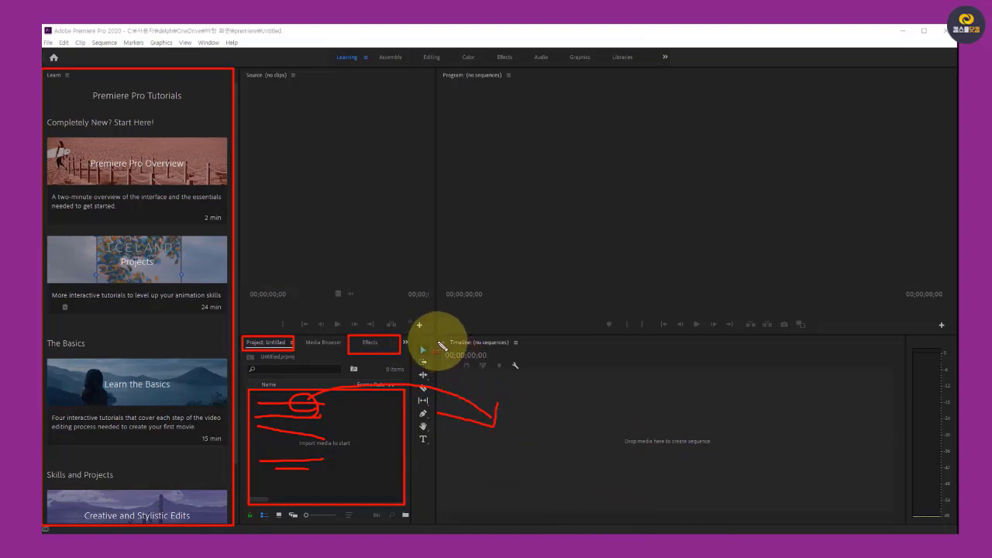
mouse_move(436, 338)
mouse_down()
mouse_move(731, 470)
mouse_move(904, 527)
mouse_up()
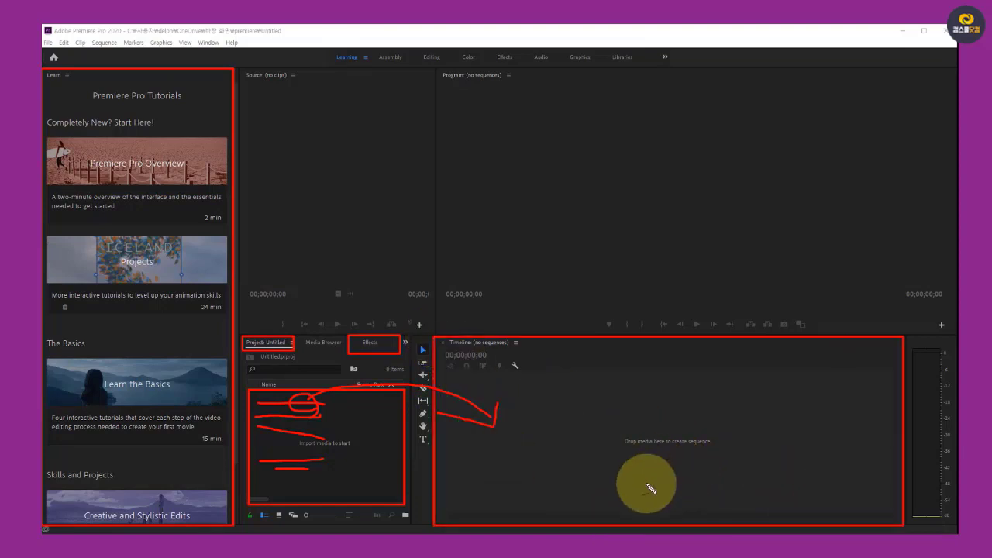
drag(518, 403, 509, 434)
mouse_move(549, 402)
mouse_down()
mouse_move(550, 427)
mouse_move(651, 402)
mouse_up()
drag(508, 436, 700, 448)
drag(595, 392, 597, 451)
drag(564, 404, 626, 371)
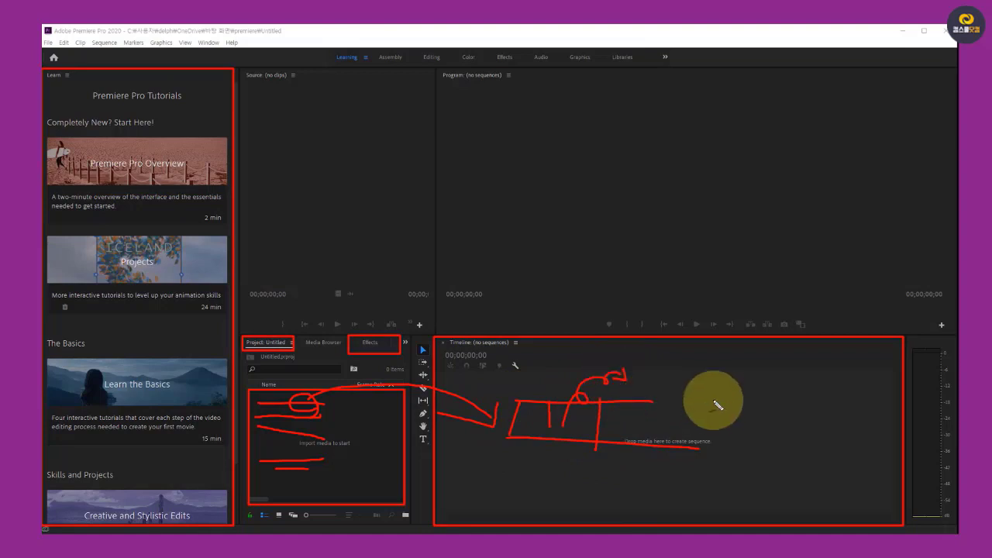
mouse_move(332, 423)
mouse_down()
mouse_move(525, 487)
mouse_move(578, 448)
mouse_up()
drag(547, 404, 546, 429)
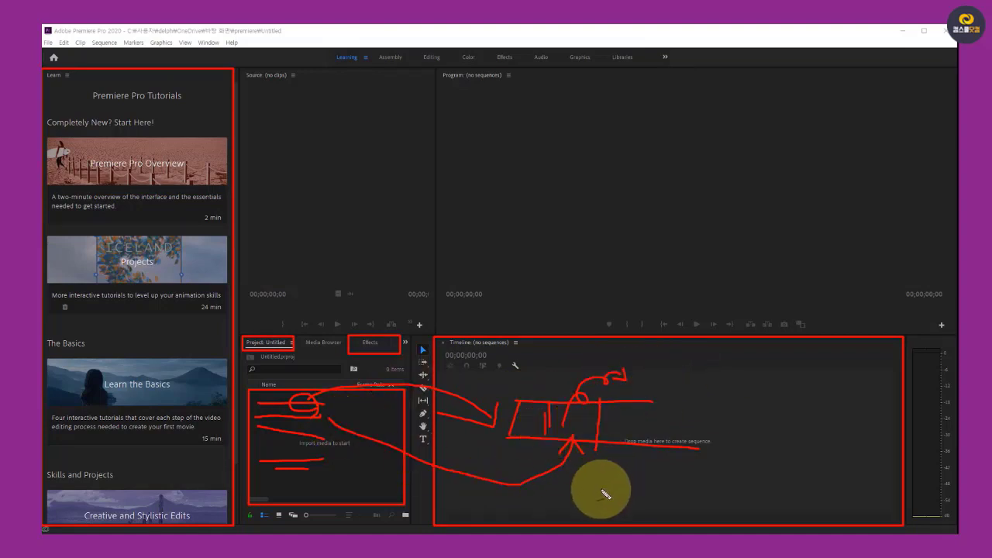
drag(443, 349, 525, 355)
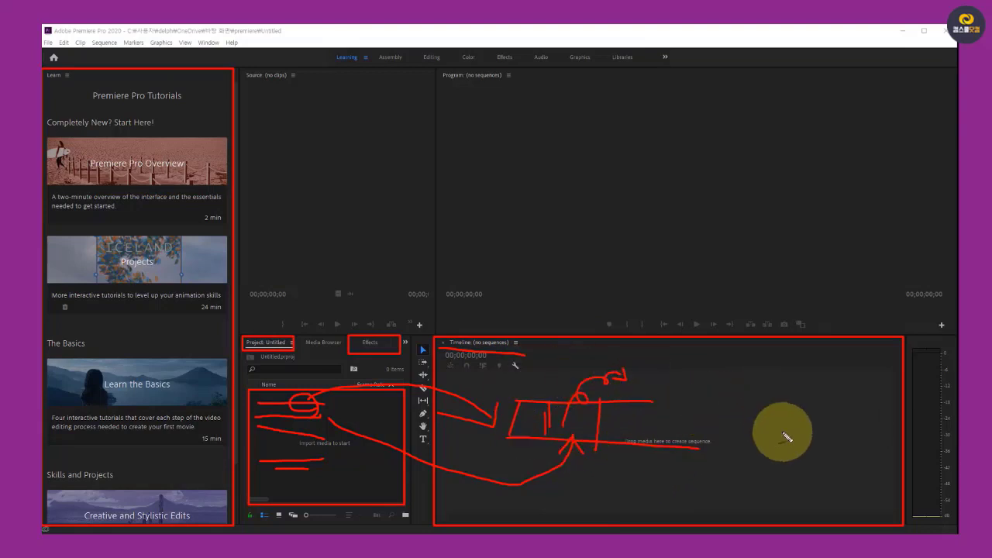
mouse_move(585, 372)
mouse_down()
mouse_move(544, 249)
mouse_move(586, 199)
mouse_move(578, 186)
mouse_move(587, 208)
mouse_up()
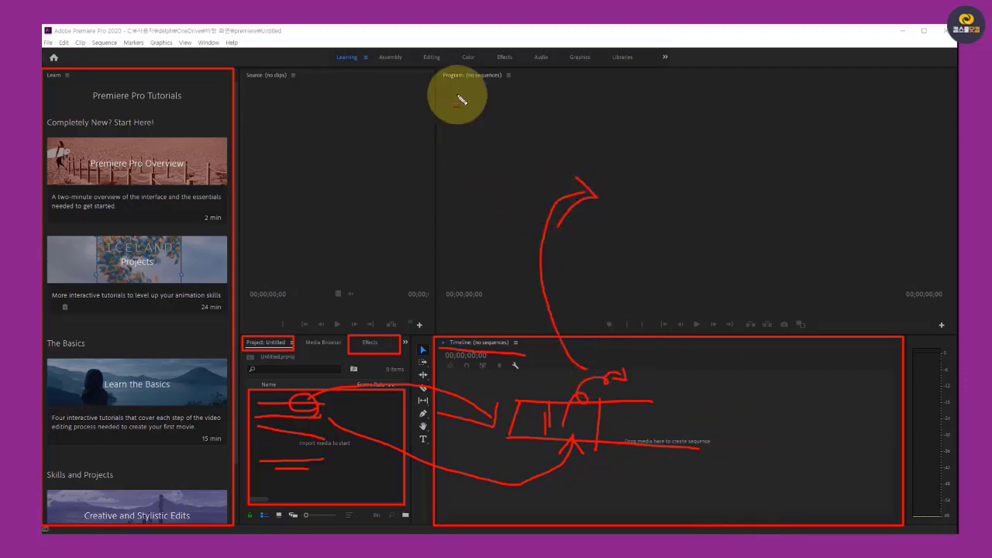
drag(437, 67, 947, 329)
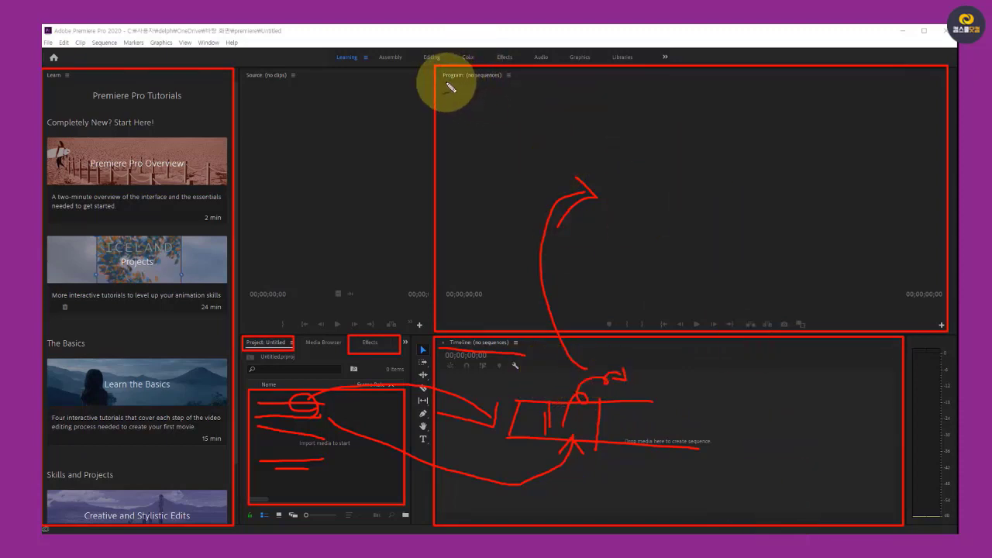
drag(445, 82, 494, 82)
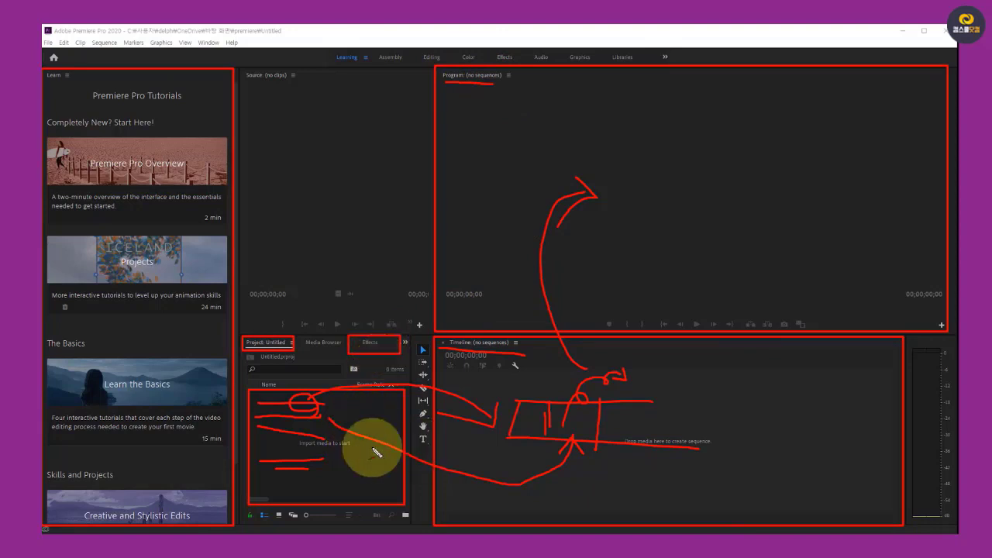
drag(288, 414, 297, 403)
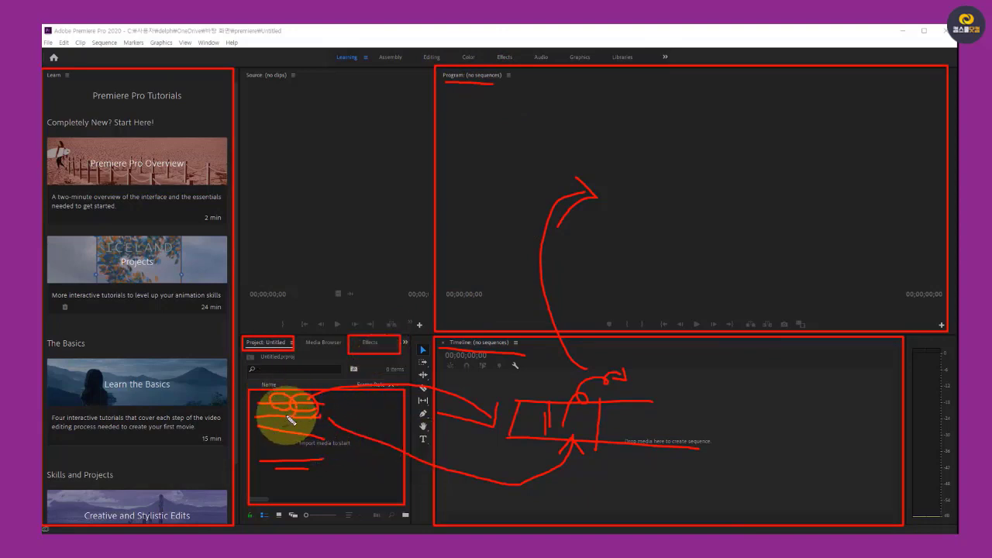
mouse_move(273, 404)
mouse_down()
mouse_move(326, 409)
mouse_move(299, 405)
mouse_up()
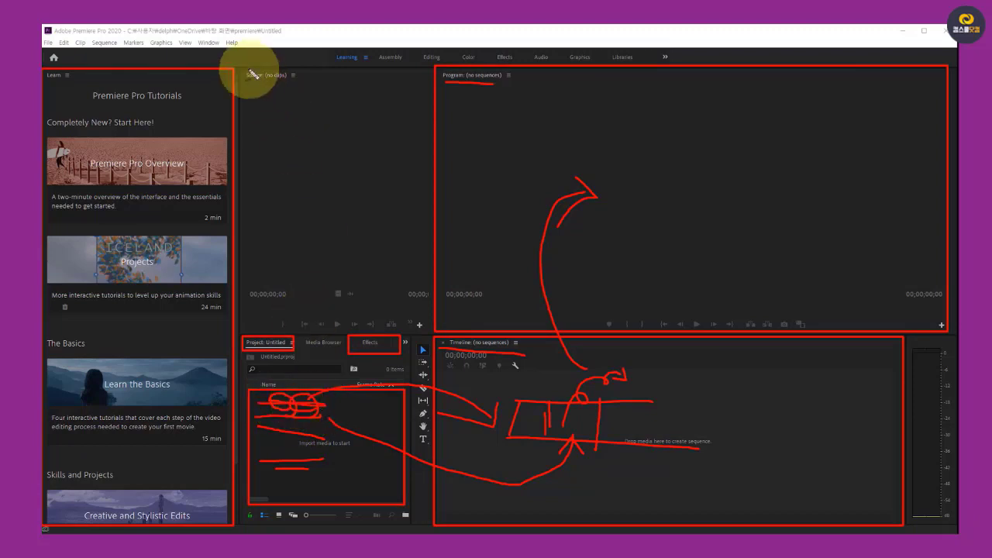
mouse_move(243, 91)
mouse_down()
mouse_move(247, 326)
mouse_move(404, 322)
mouse_move(398, 70)
mouse_move(326, 79)
mouse_move(242, 74)
mouse_up()
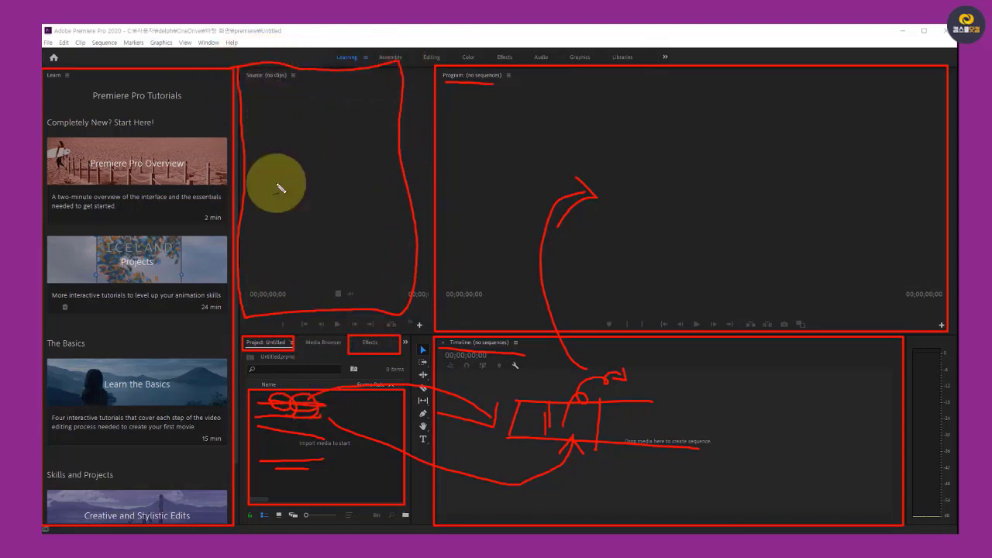
mouse_move(295, 397)
mouse_down()
mouse_move(303, 235)
mouse_move(316, 277)
mouse_up()
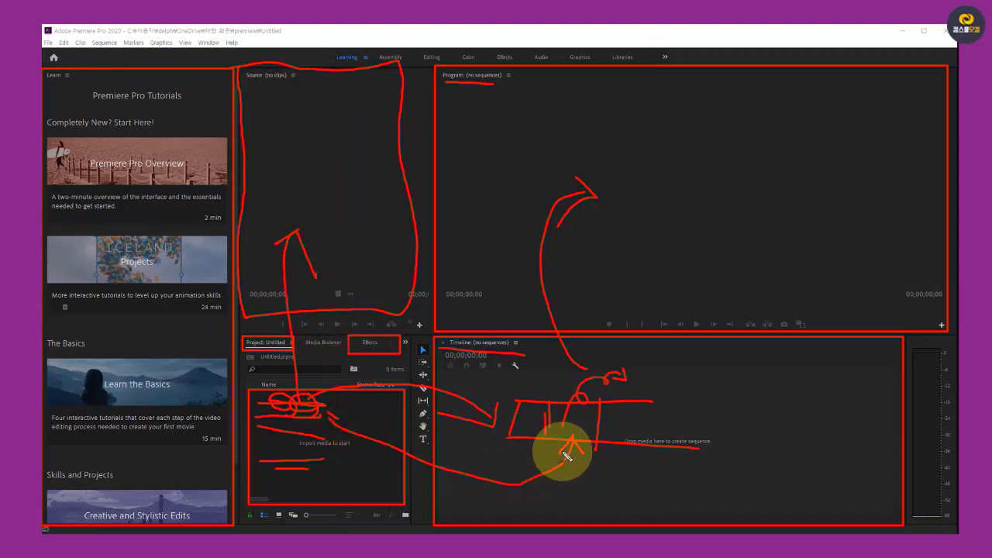
mouse_move(569, 456)
mouse_down()
mouse_move(585, 250)
mouse_move(570, 269)
mouse_move(610, 273)
mouse_up()
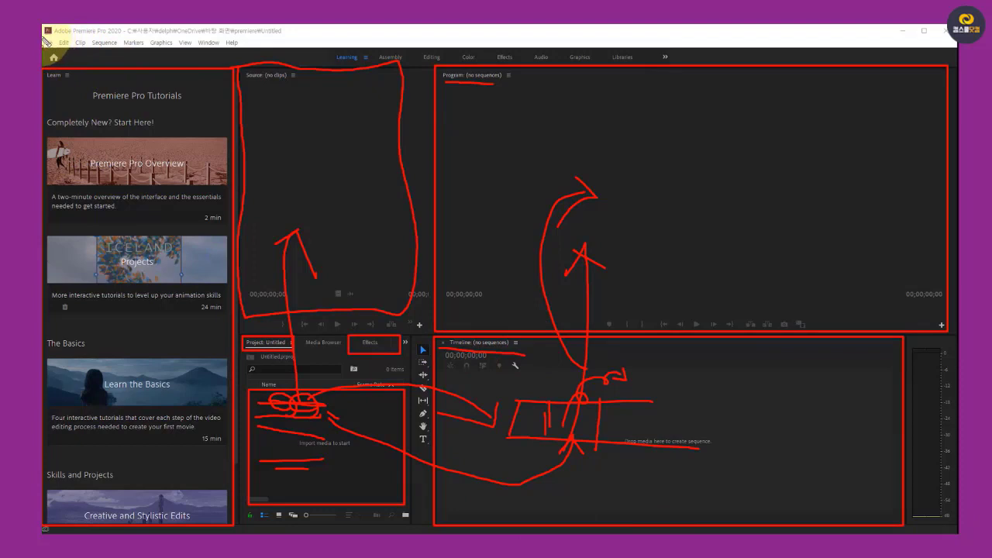
drag(45, 37, 237, 37)
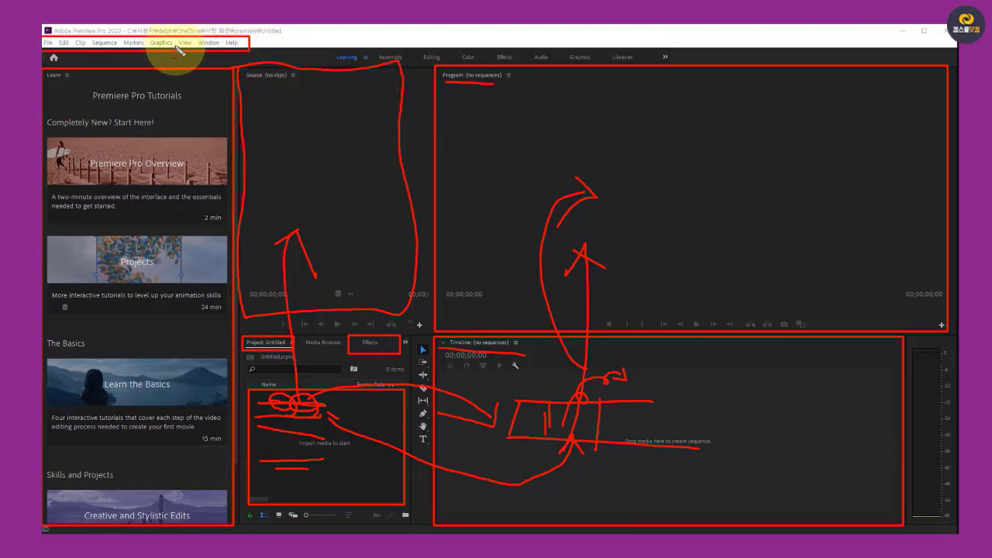
drag(286, 163, 289, 161)
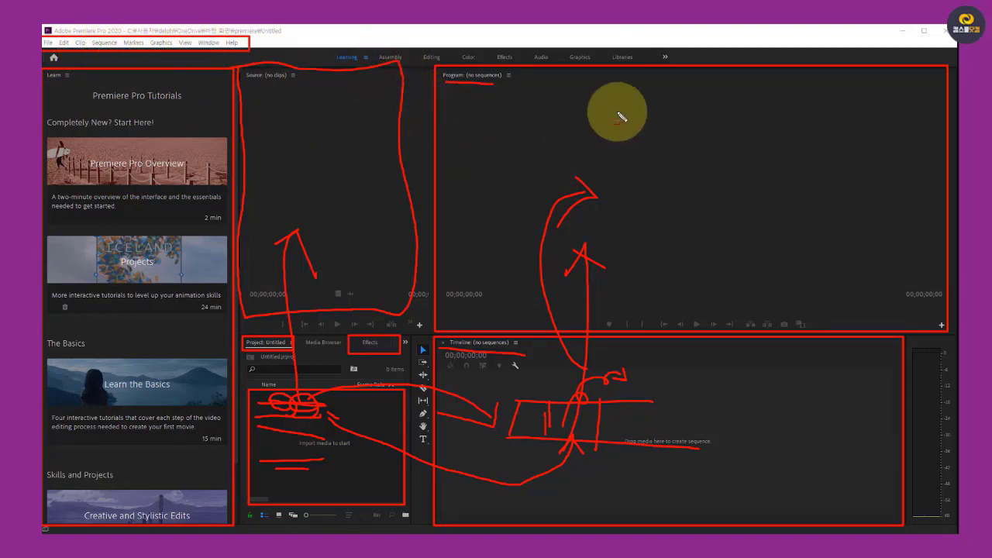
drag(327, 48, 661, 68)
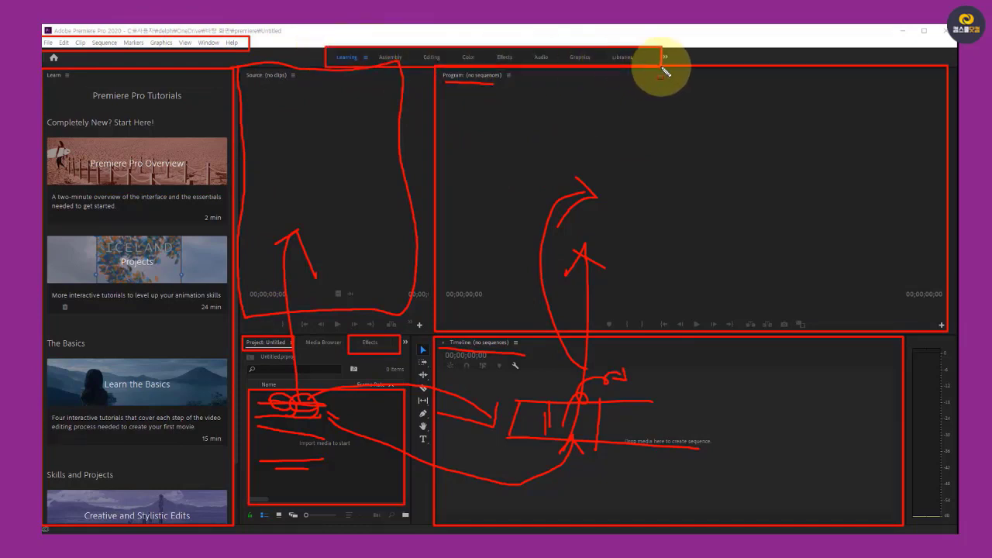
mouse_move(362, 71)
mouse_down()
mouse_move(336, 71)
mouse_move(349, 45)
mouse_move(380, 72)
mouse_move(374, 90)
mouse_move(349, 91)
mouse_up()
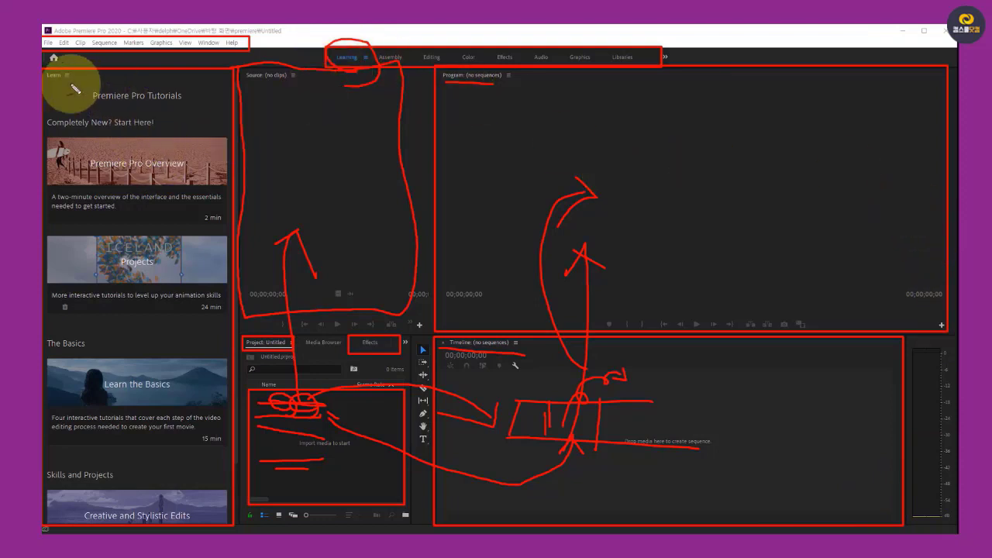
drag(135, 158, 173, 163)
drag(172, 249, 210, 270)
drag(193, 383, 206, 389)
click(187, 490)
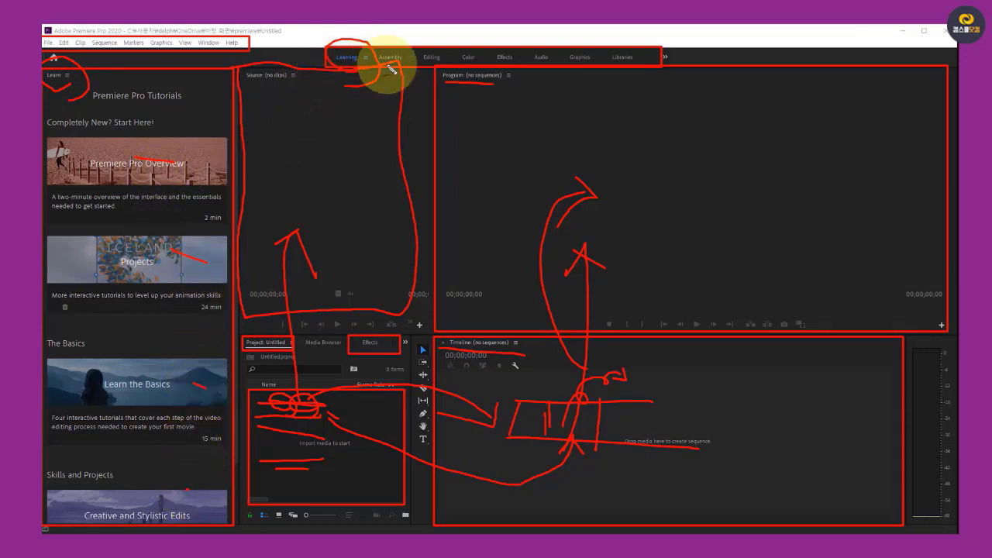
mouse_move(413, 47)
mouse_down()
mouse_move(436, 62)
mouse_move(451, 49)
mouse_move(505, 59)
mouse_move(522, 42)
mouse_move(552, 40)
mouse_up()
mouse_move(460, 43)
mouse_down()
mouse_move(470, 54)
mouse_move(482, 41)
mouse_up()
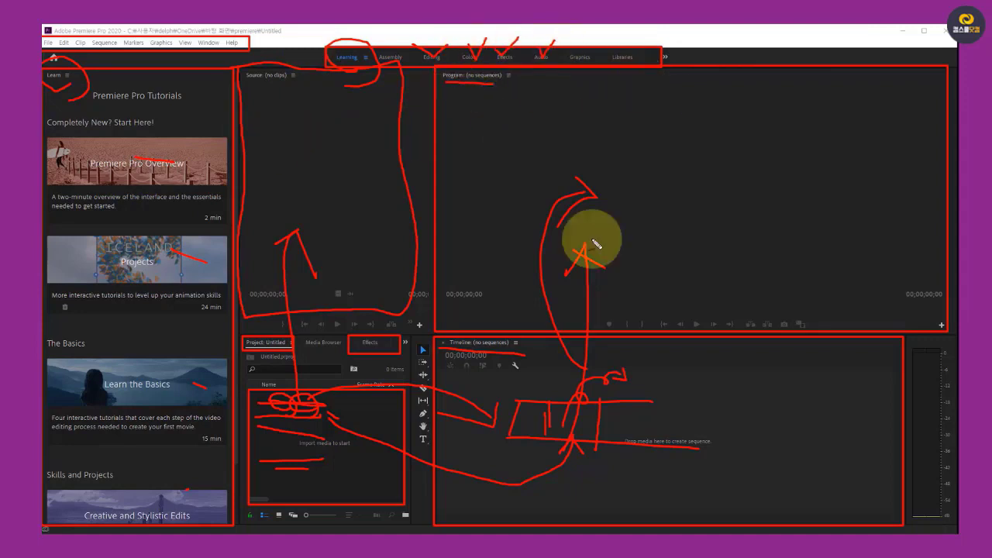
key(e)
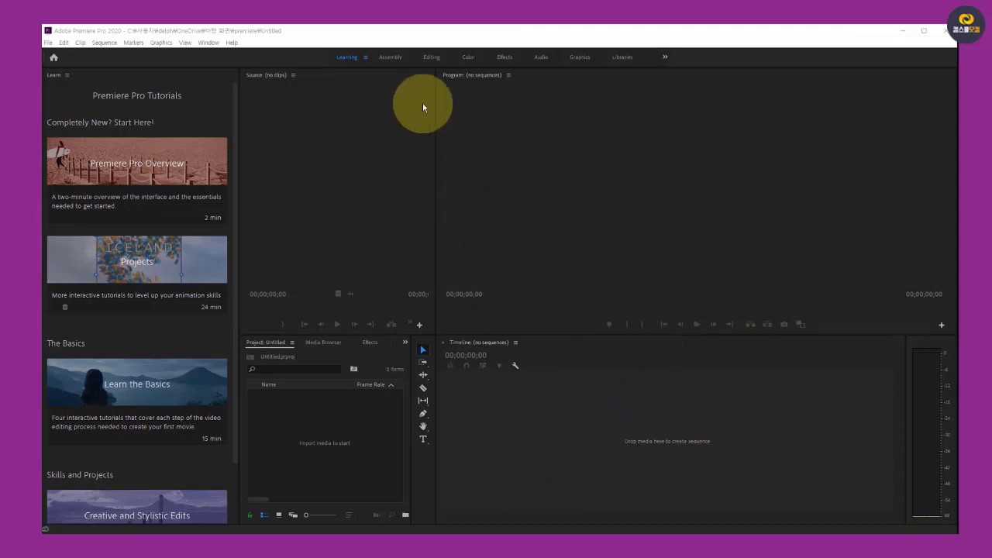
- Switch to the Editing workspace, narrow the Source monitor in favour of the Program monitor, and make the Project and Timeline panels slightly taller
click(430, 58)
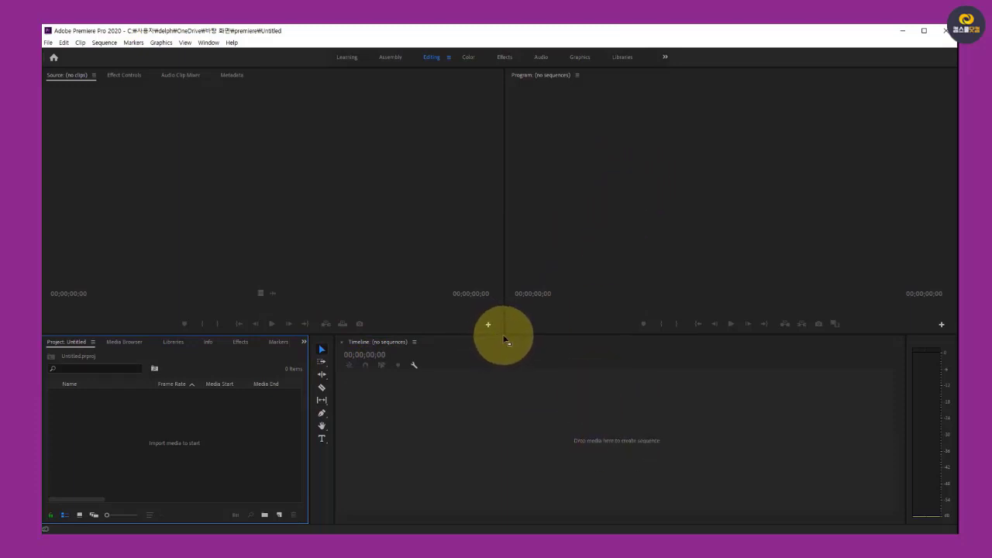
drag(504, 334, 333, 327)
mouse_move(460, 328)
mouse_down()
mouse_move(449, 256)
mouse_move(458, 317)
mouse_up()
mouse_move(332, 280)
mouse_down()
mouse_move(450, 280)
mouse_move(363, 270)
mouse_move(335, 277)
mouse_up()
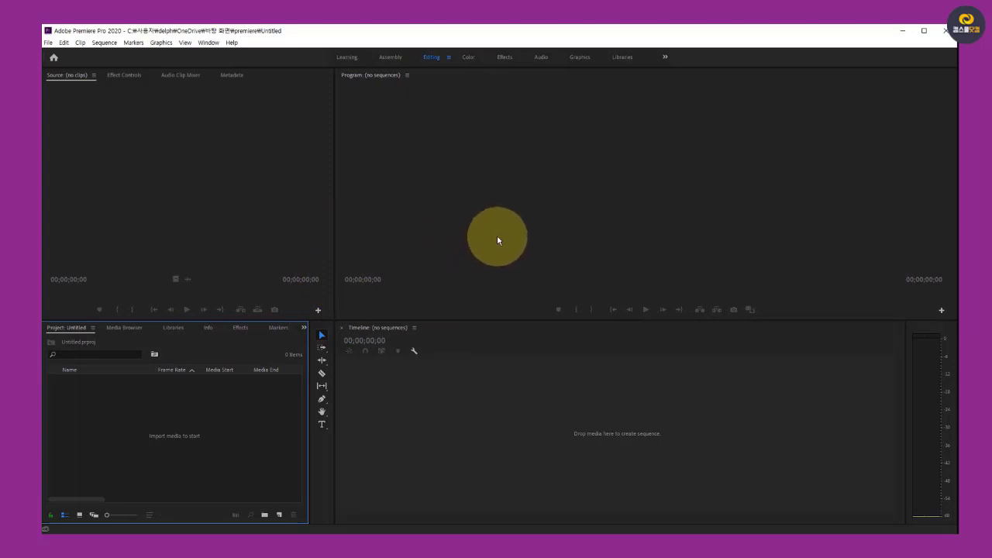
- Look at the panel layouts of the Color and Effects workspaces, then return to the Editing workspace
click(469, 57)
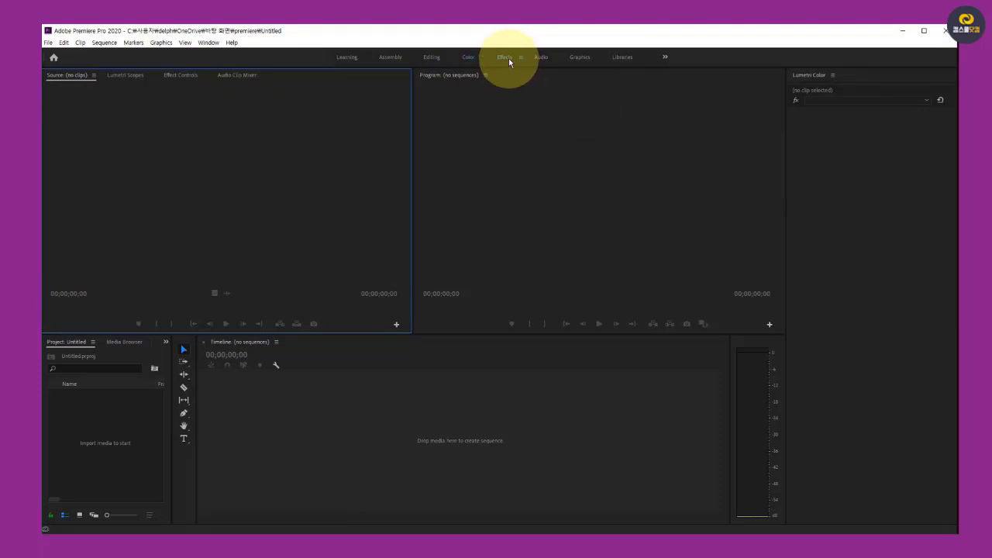
click(508, 58)
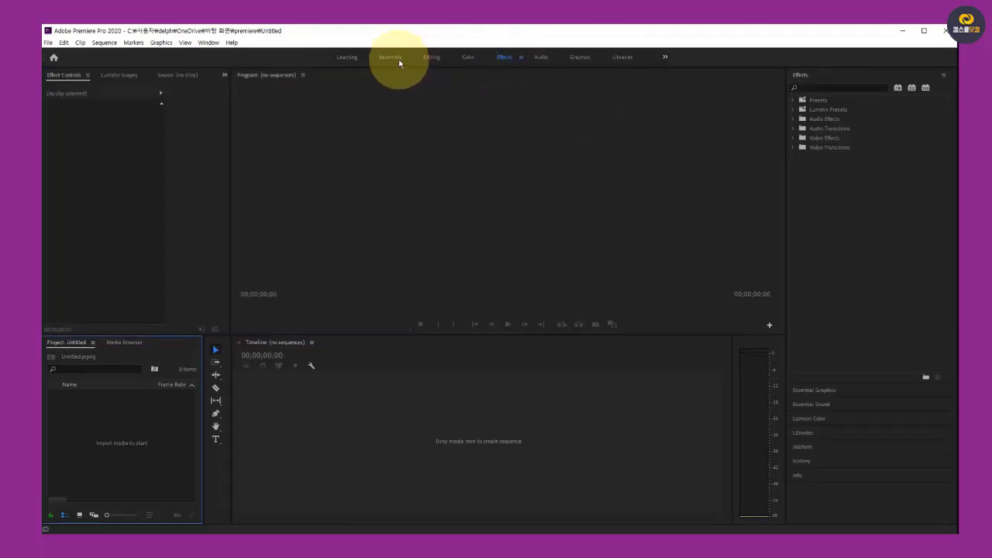
click(431, 58)
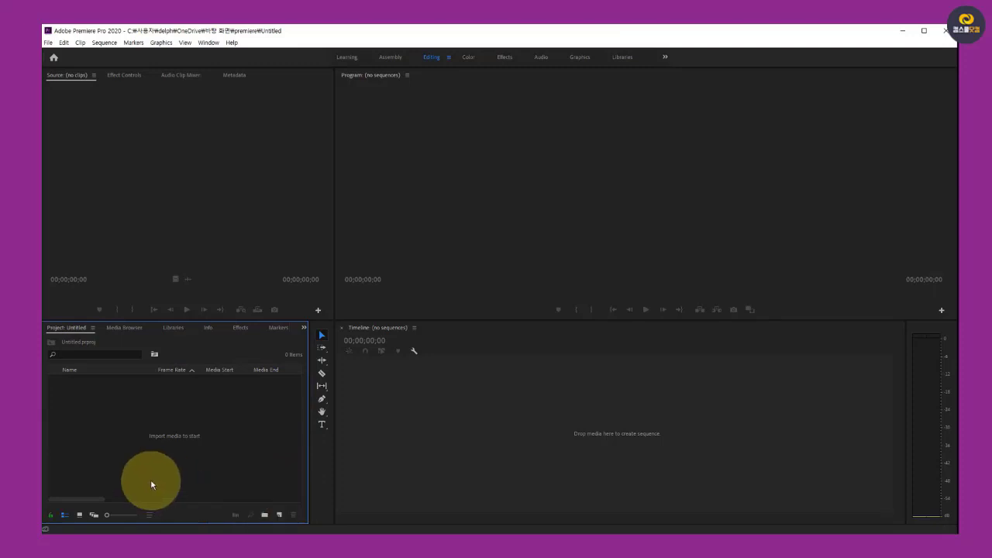
- Import the video Butterfly - 27447 from the premiere folder into the project
right_click(146, 406)
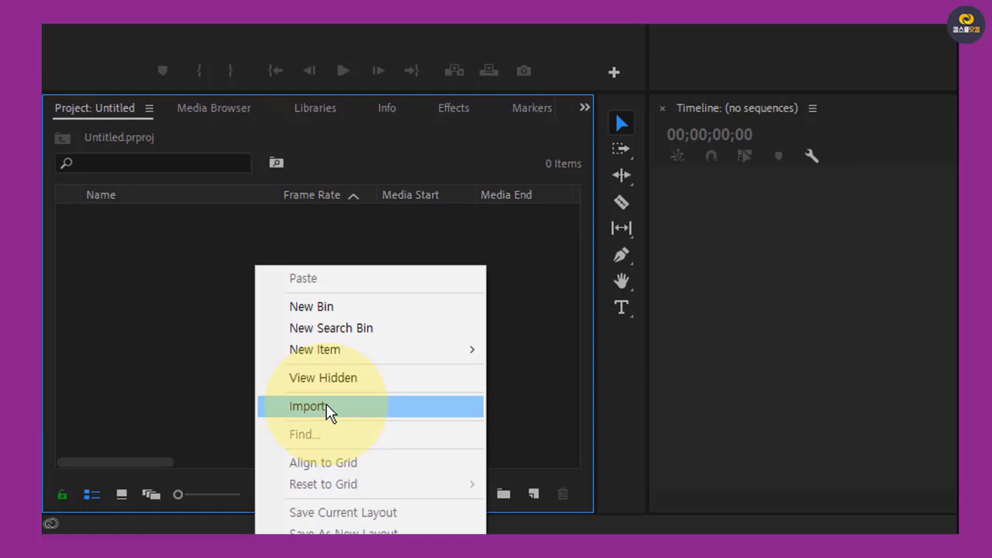
click(328, 409)
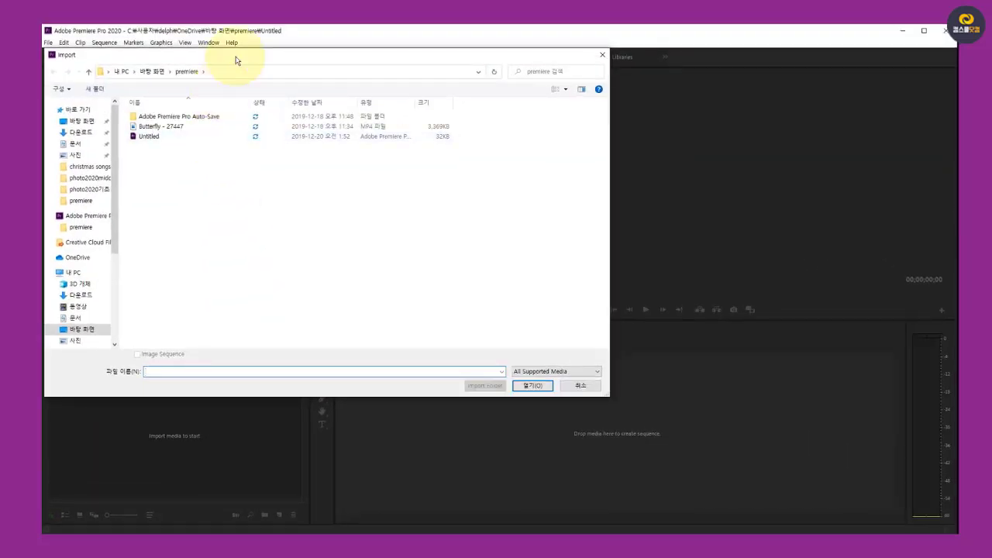
drag(236, 58, 329, 106)
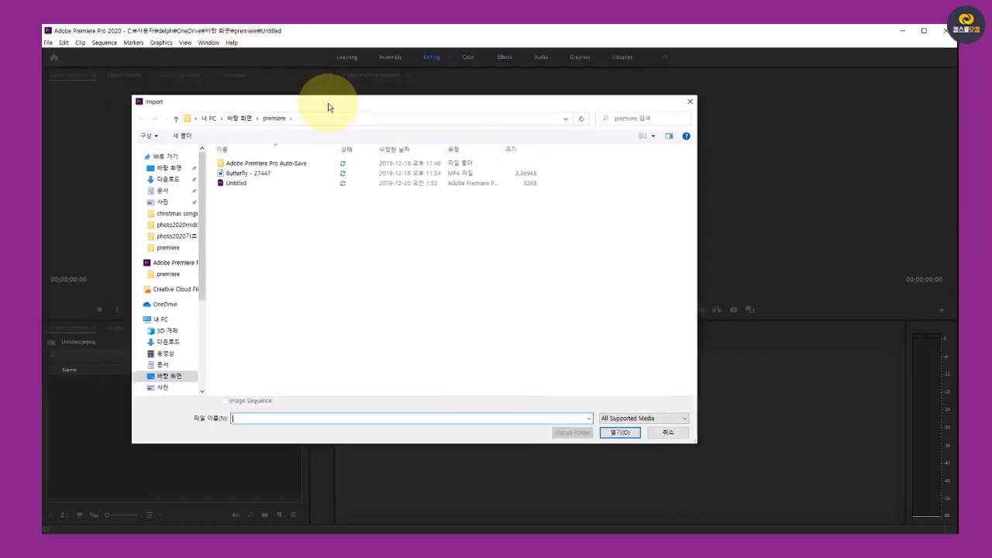
click(262, 181)
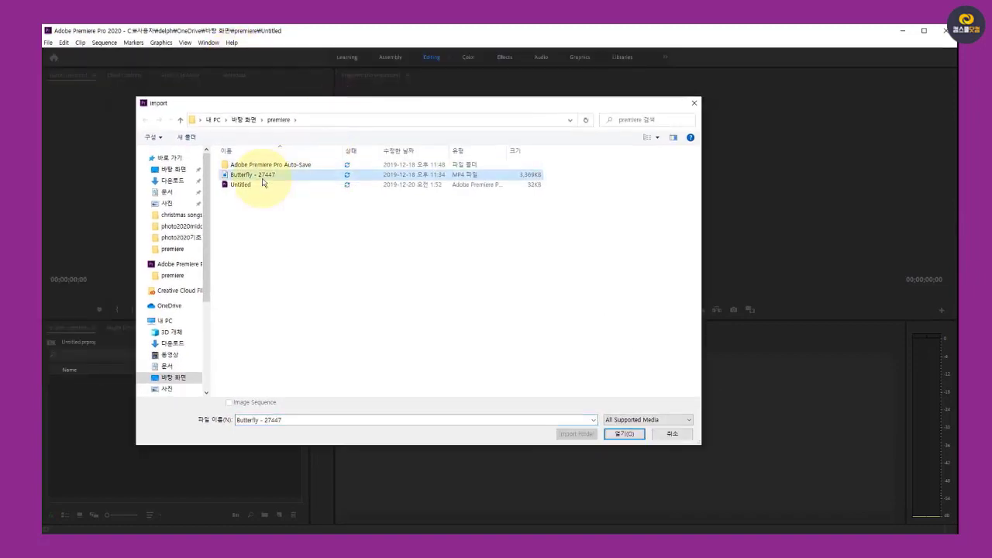
click(626, 434)
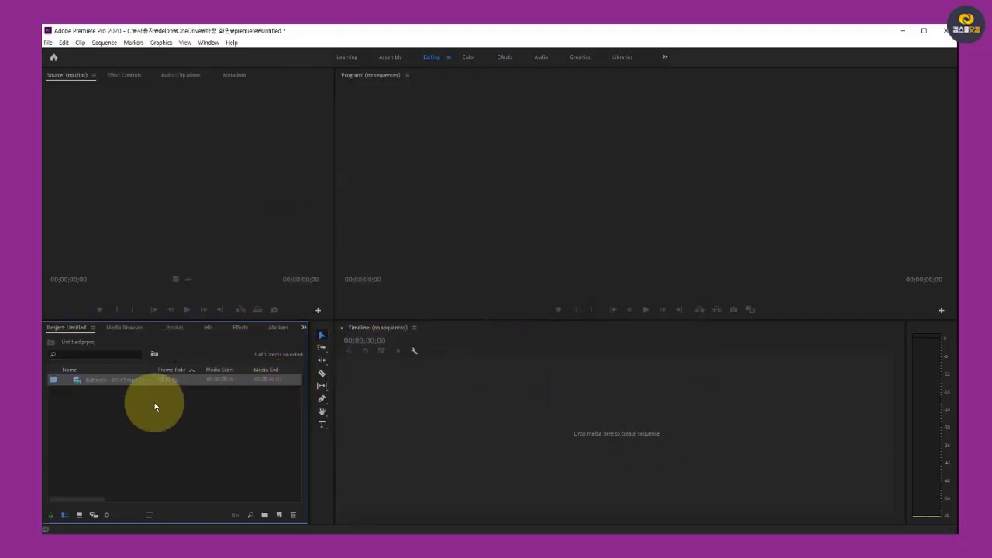
- Open the imported Butterfly - 27447.mp4 clip in the Source monitor, leaving its name as it is
click(127, 382)
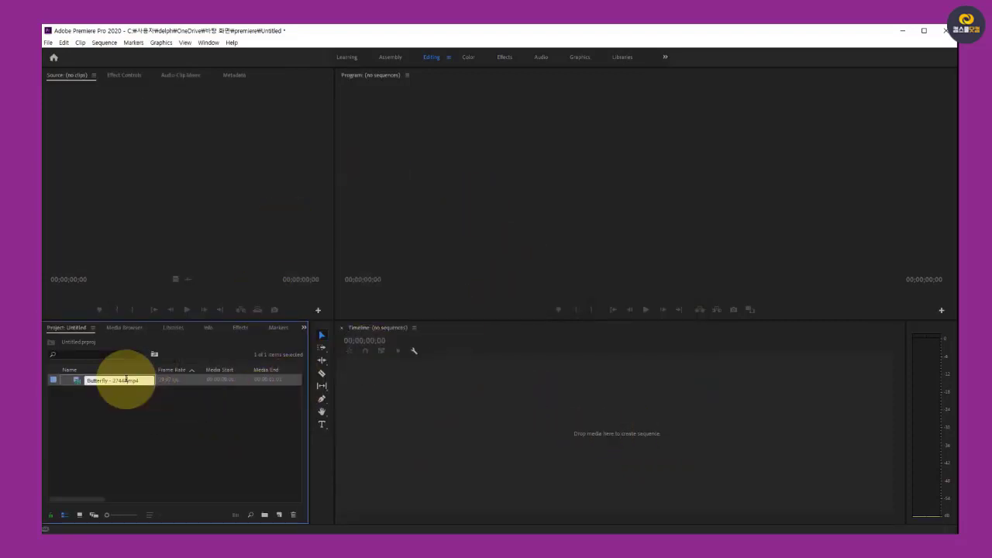
click(158, 379)
double_click(152, 380)
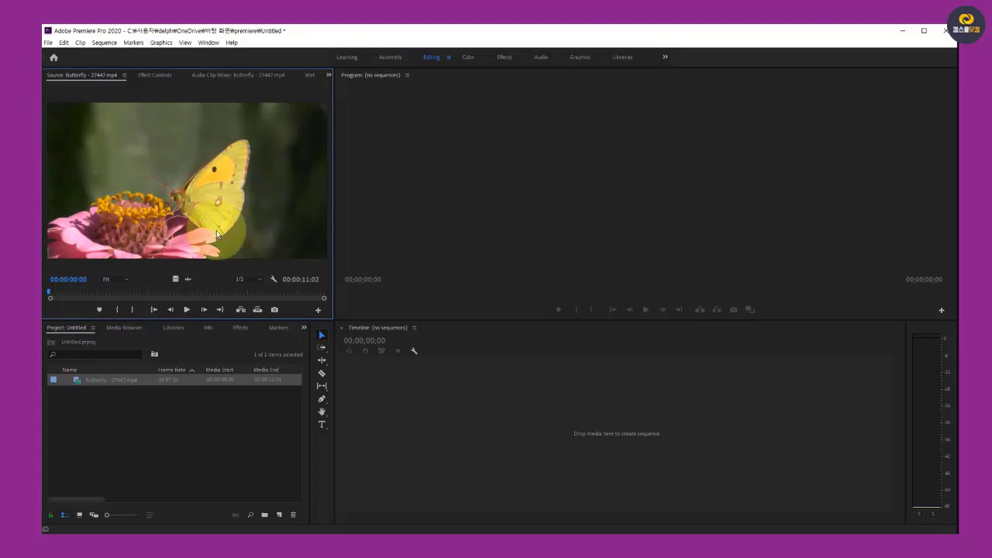
- Create a sequence from the butterfly clip by placing it in the empty timeline, and move the playhead to 00;00;06;06
click(142, 380)
drag(142, 380, 491, 457)
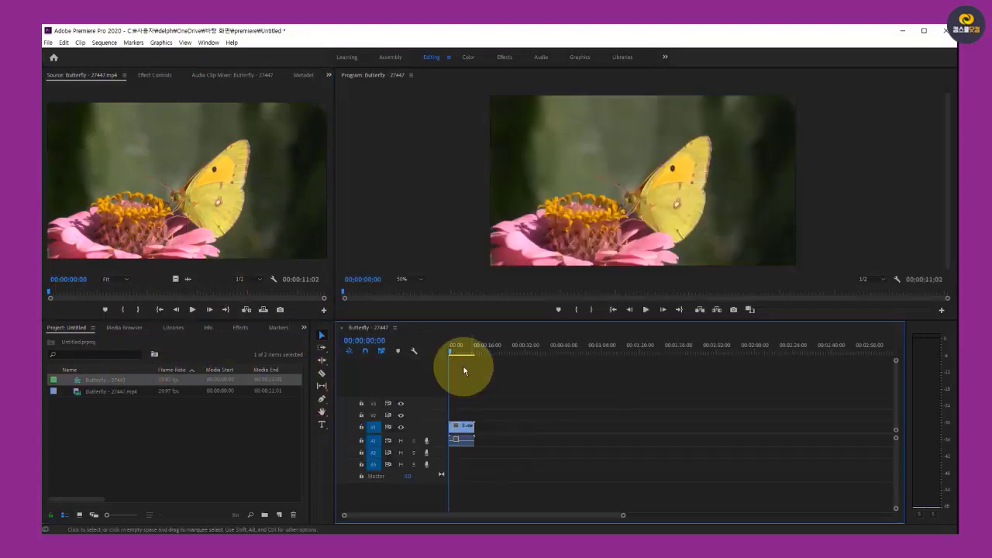
drag(450, 350, 465, 356)
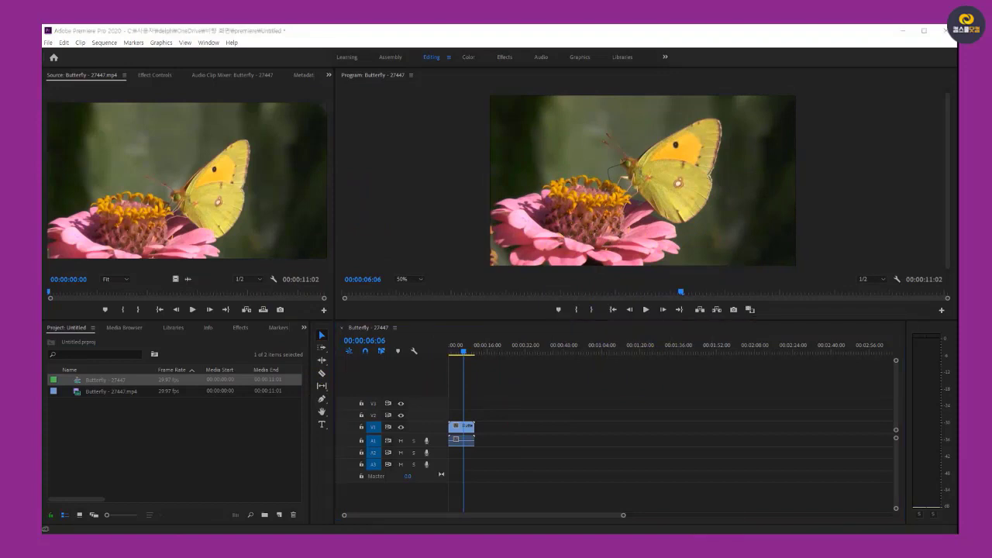
mouse_move(173, 417)
mouse_down()
mouse_move(132, 416)
mouse_move(176, 397)
mouse_move(152, 430)
mouse_up()
drag(148, 388, 182, 225)
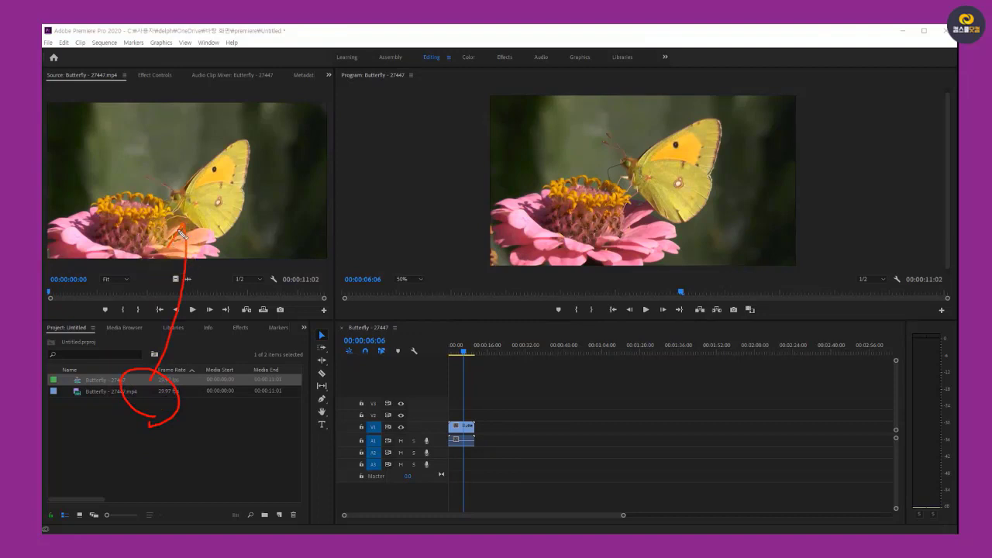
mouse_move(155, 380)
mouse_down()
mouse_move(380, 360)
mouse_move(462, 405)
mouse_move(467, 422)
mouse_move(472, 405)
mouse_move(479, 422)
mouse_move(503, 411)
mouse_move(589, 230)
mouse_move(562, 262)
mouse_up()
drag(586, 229, 616, 261)
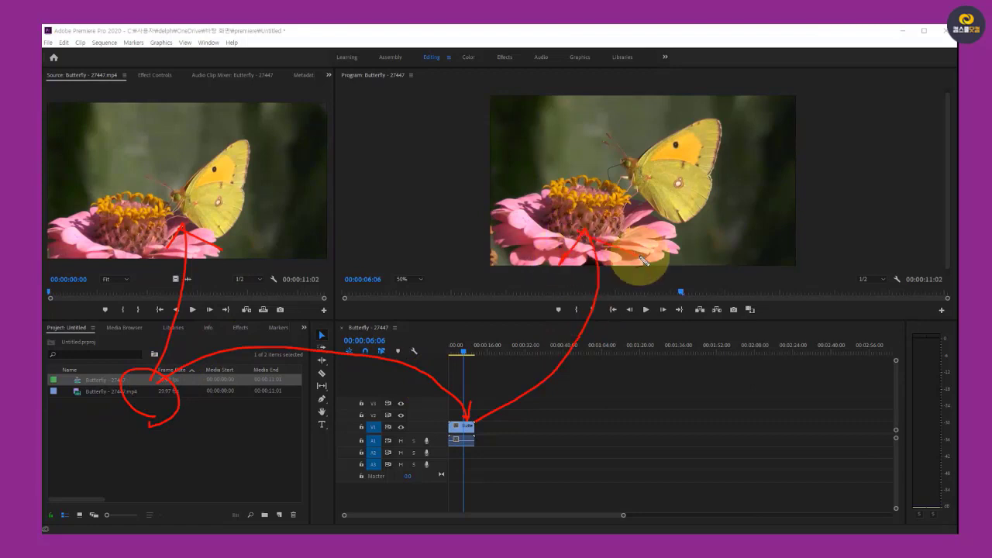
key(Escape)
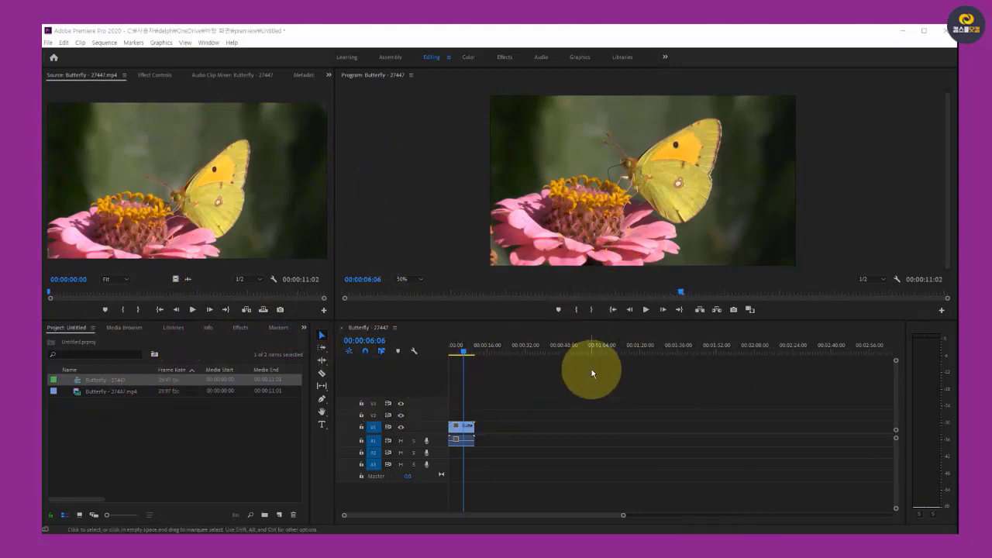